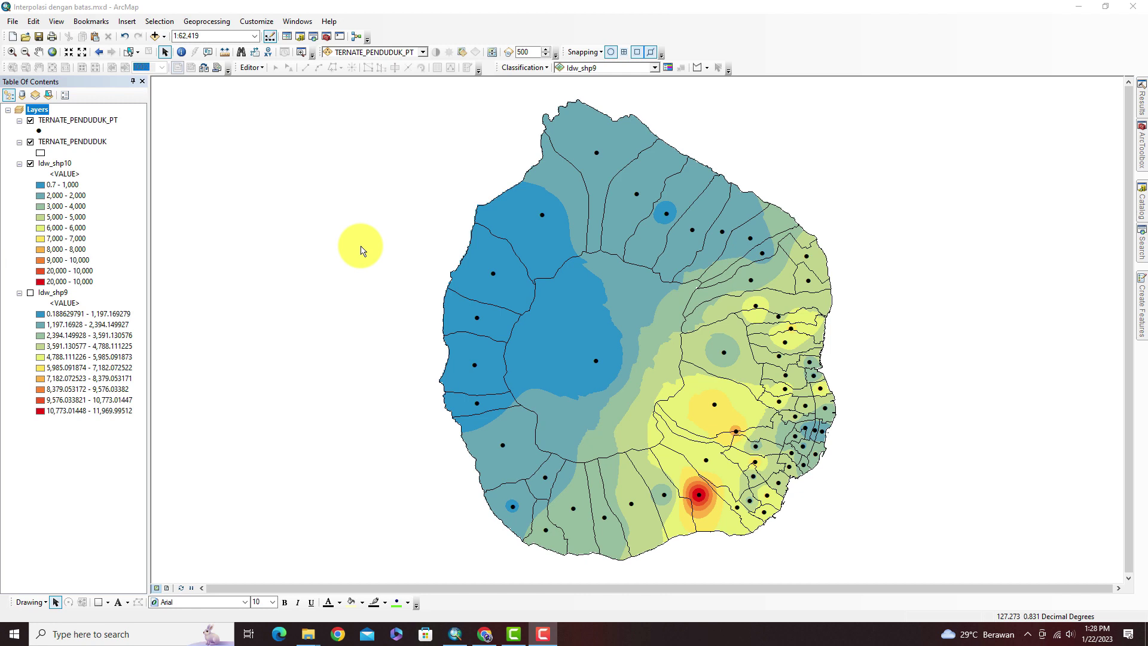
- Hide the Idw_shp10 raster and check the TERNATE_PENDUDUK points and polygons by toggling their visibility, leaving both shown
{"action": "left_click", "coordinate": [30, 164]}
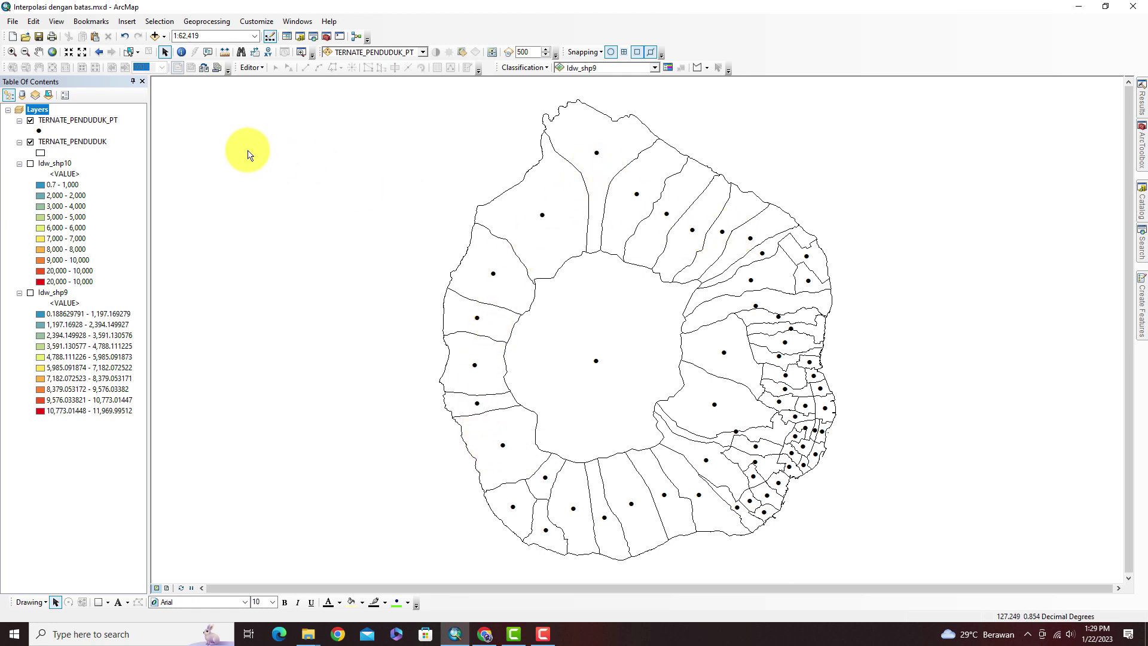
{"action": "left_click", "coordinate": [30, 120]}
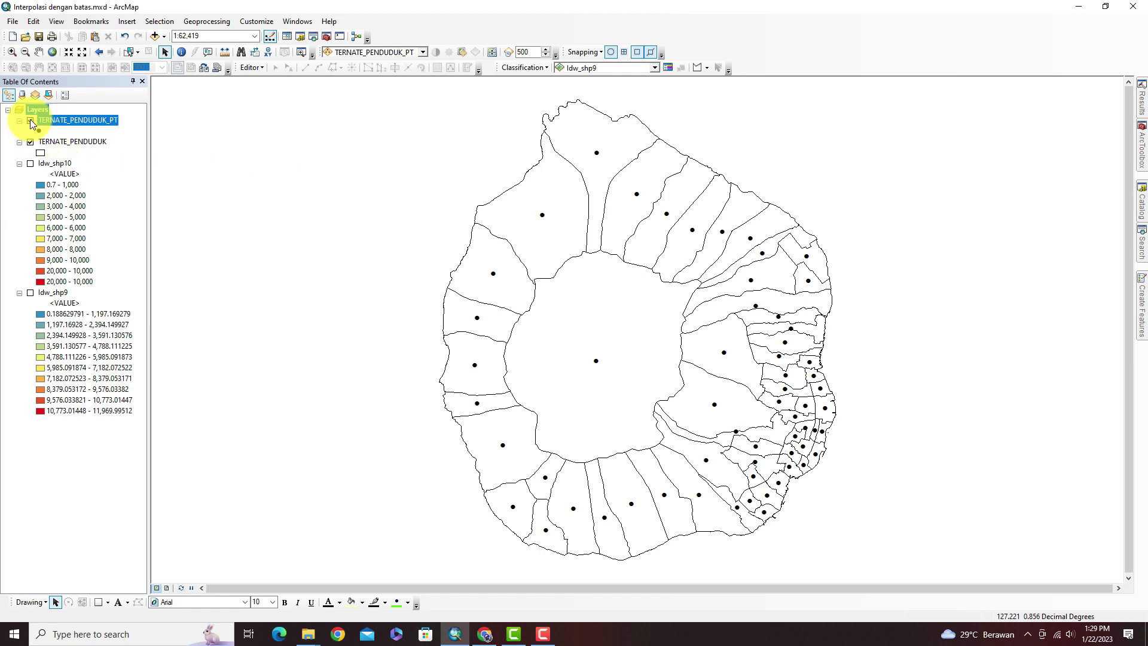
{"action": "left_click", "coordinate": [29, 141]}
{"action": "left_click", "coordinate": [30, 120]}
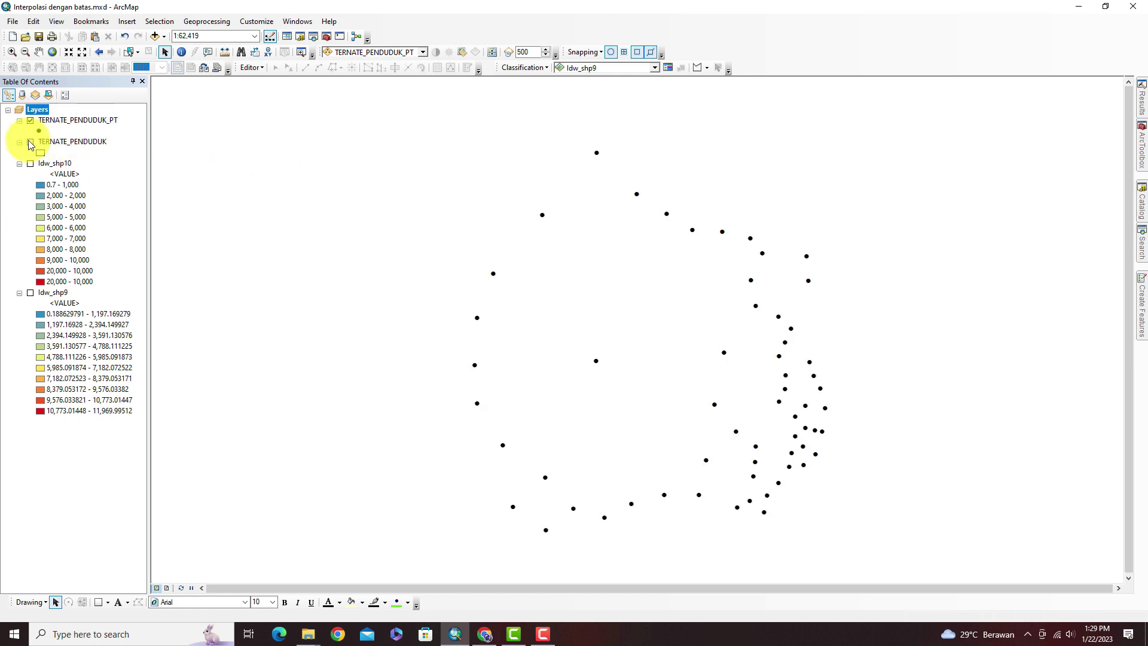
{"action": "left_click", "coordinate": [30, 142]}
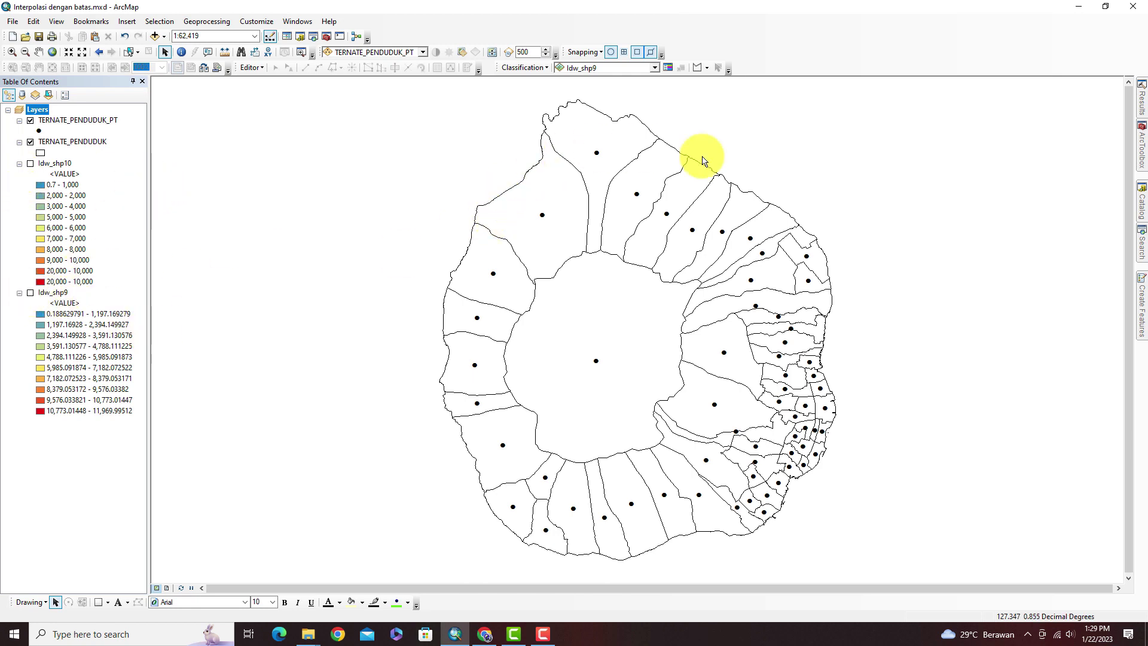
- Compare the Idw_shp9 and Idw_shp10 interpolation rasters against the polygon boundary by showing and hiding each one
{"action": "left_click", "coordinate": [30, 293]}
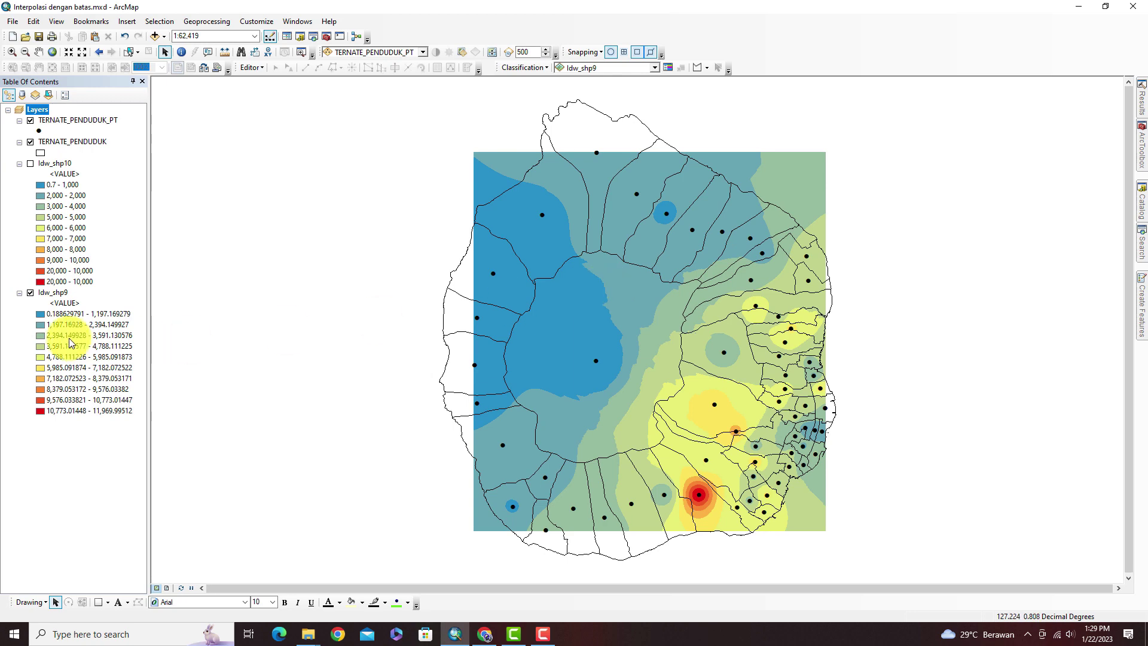
{"action": "left_click", "coordinate": [30, 293]}
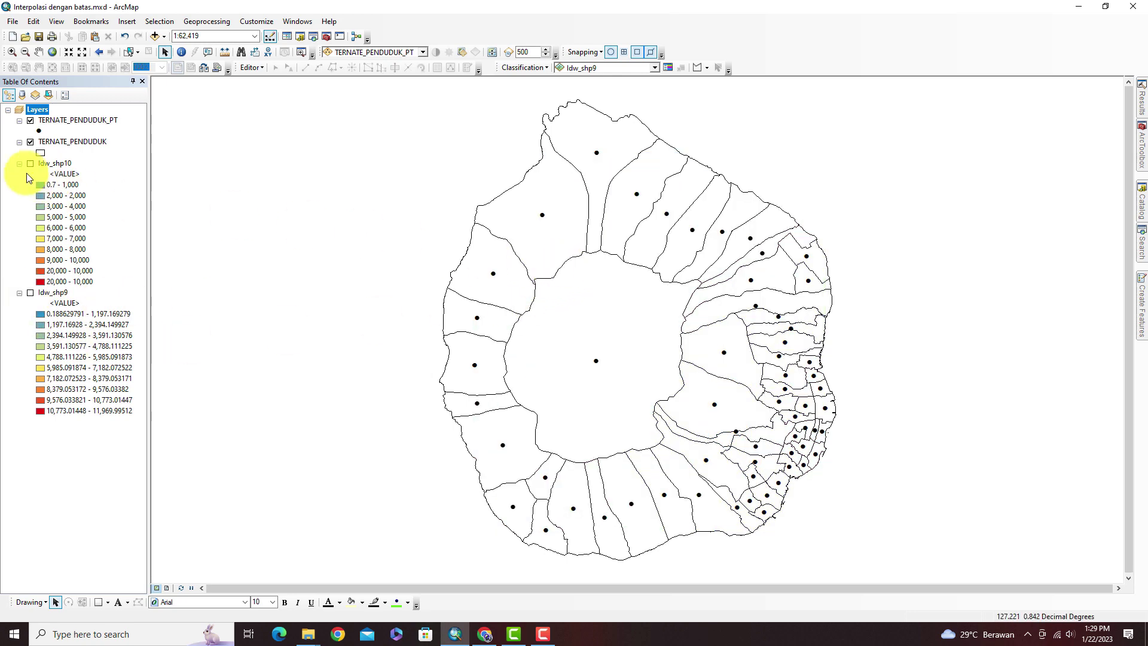
{"action": "left_click", "coordinate": [30, 164]}
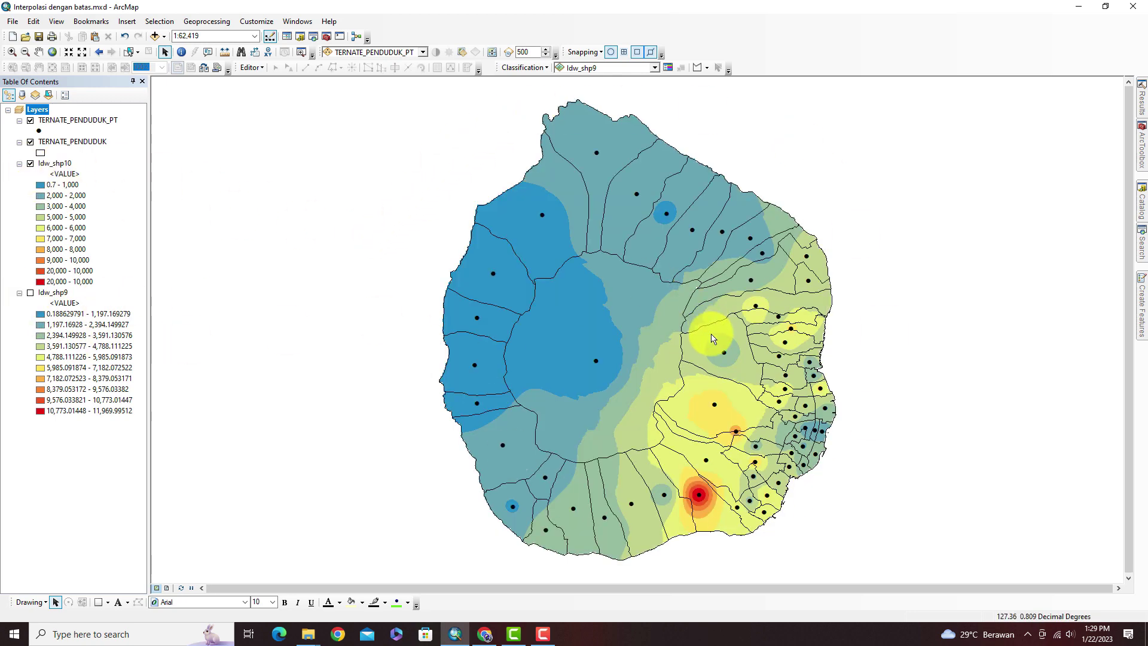
{"action": "left_click", "coordinate": [31, 163]}
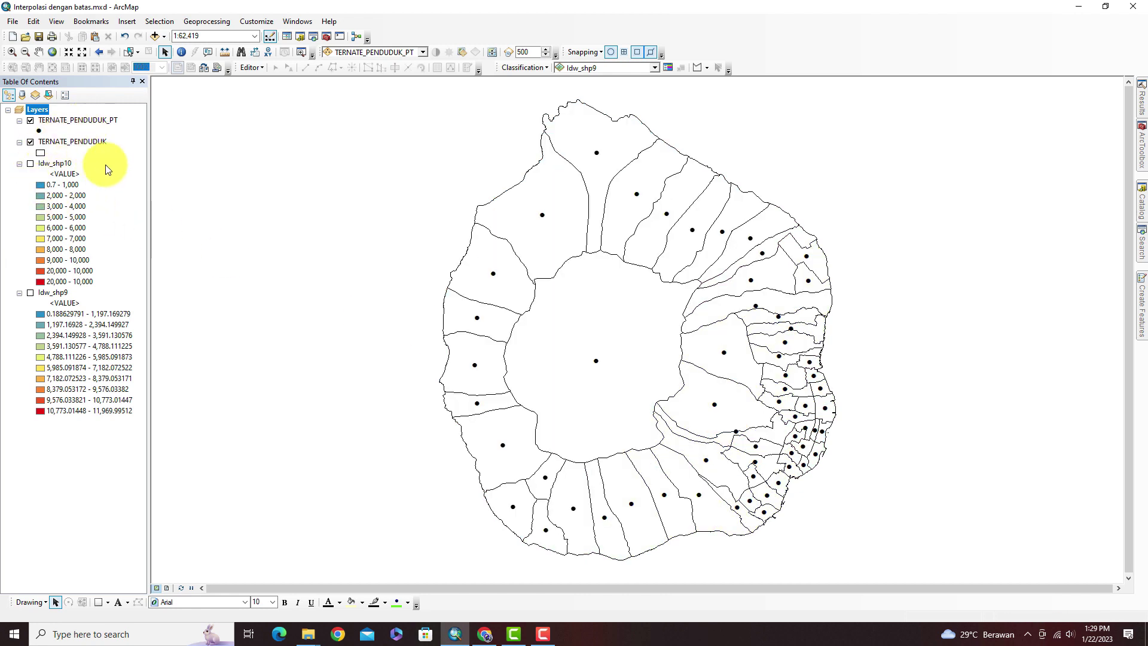
- Hide the TERNATE_PENDUDUK_PT points and open the attribute table of the TERNATE_PENDUDUK polygon layer
{"action": "left_click", "coordinate": [30, 120]}
{"action": "right_click", "coordinate": [73, 141]}
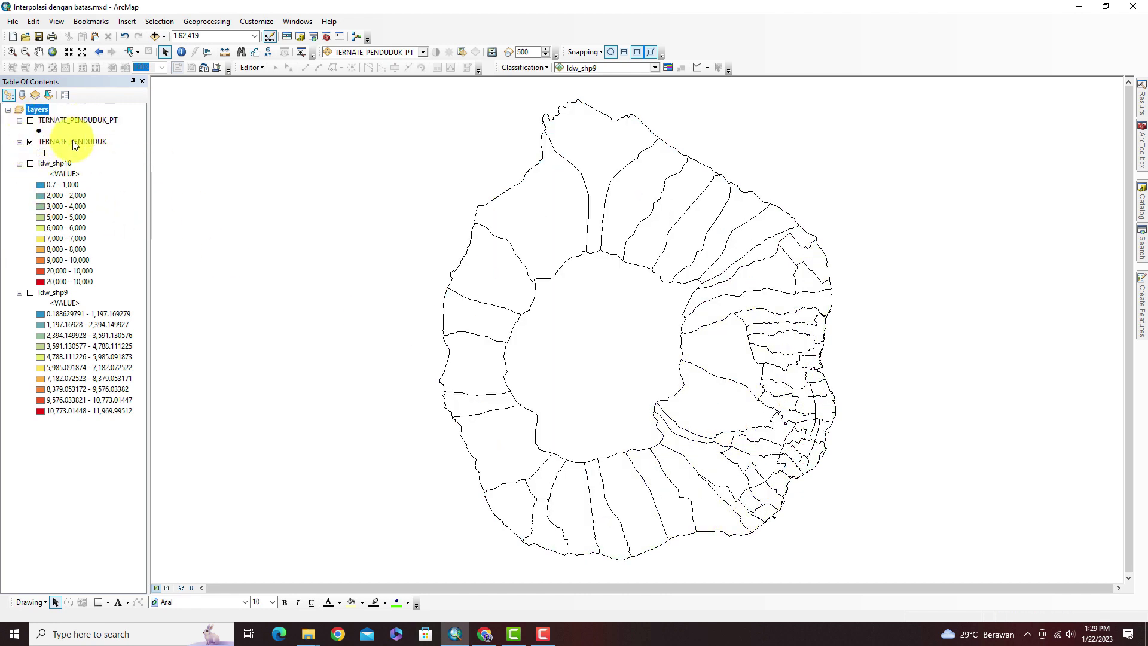
{"action": "left_click", "coordinate": [110, 175]}
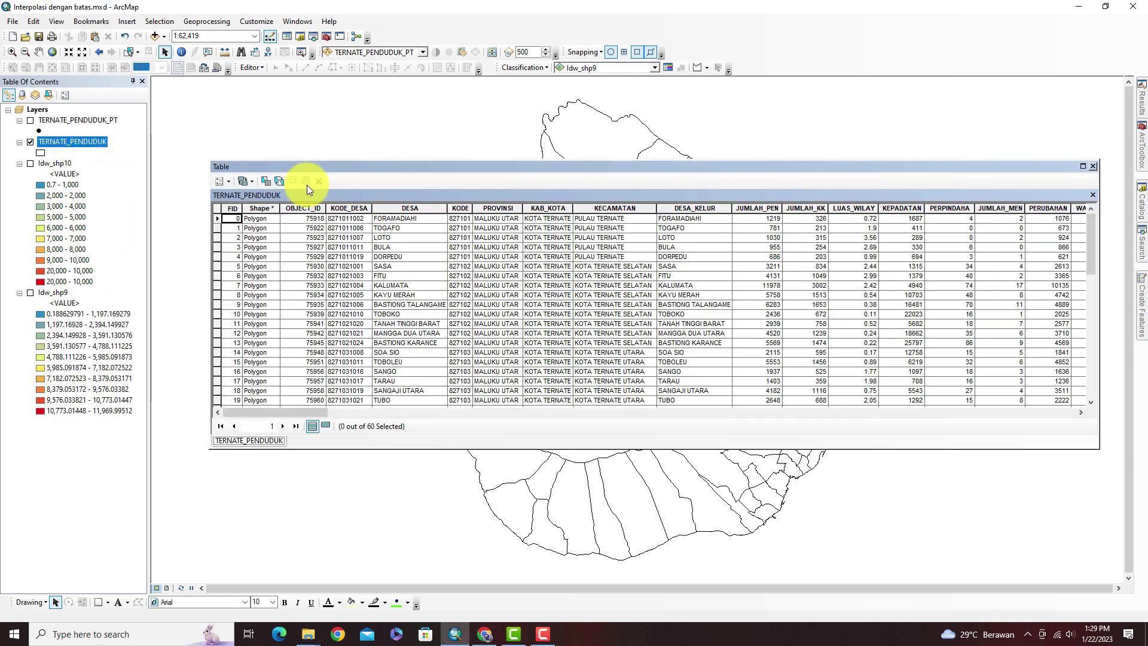
- Examine the population fields from JUMLAH_PEN to WAJIB_KTP in the attribute table and close the table
{"action": "mouse_move", "coordinate": [324, 412]}
{"action": "left_mouse_down"}
{"action": "mouse_move", "coordinate": [400, 415]}
{"action": "mouse_move", "coordinate": [296, 408]}
{"action": "mouse_move", "coordinate": [399, 417]}
{"action": "mouse_move", "coordinate": [344, 416]}
{"action": "left_mouse_up"}
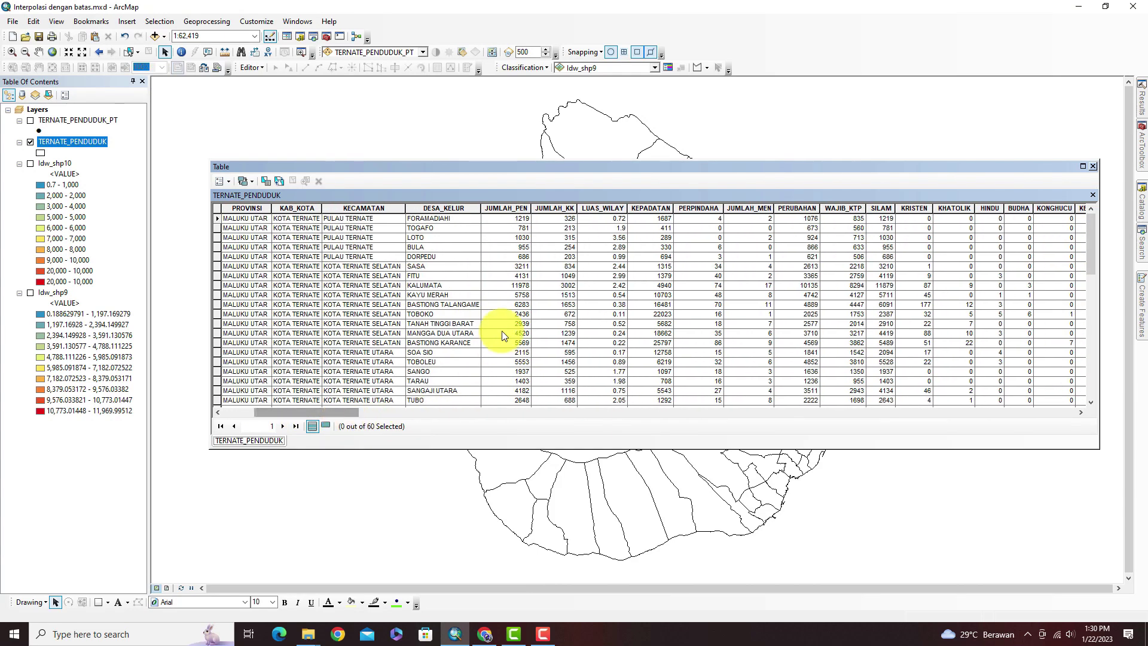
{"action": "left_click", "coordinate": [506, 208]}
{"action": "left_click", "coordinate": [554, 209]}
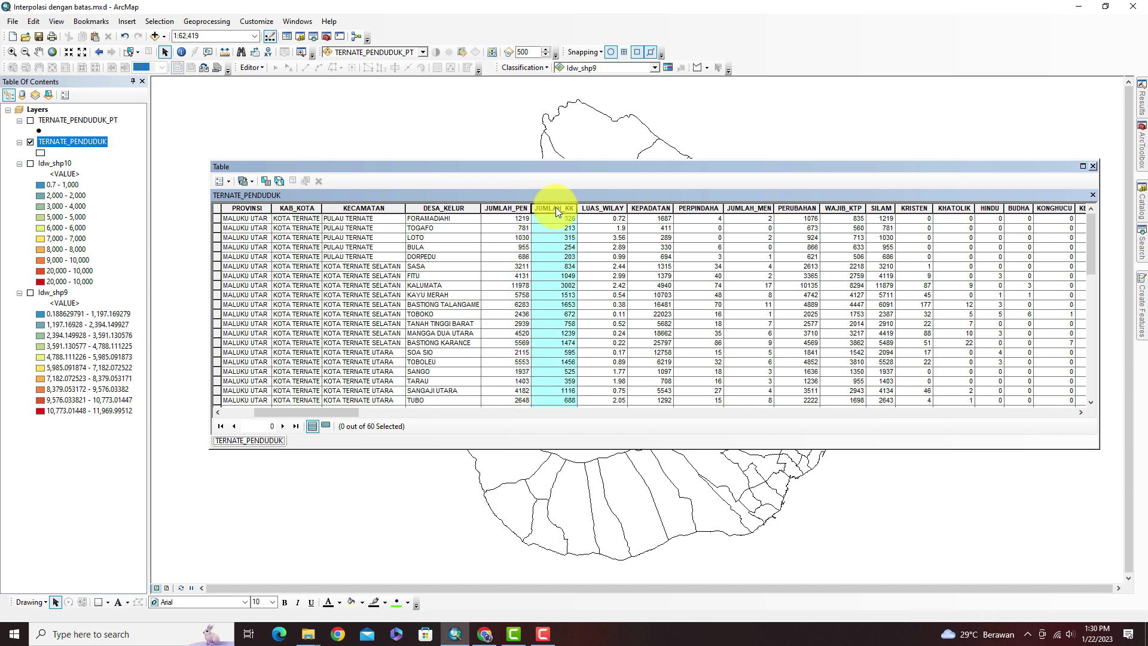
{"action": "left_click", "coordinate": [598, 208]}
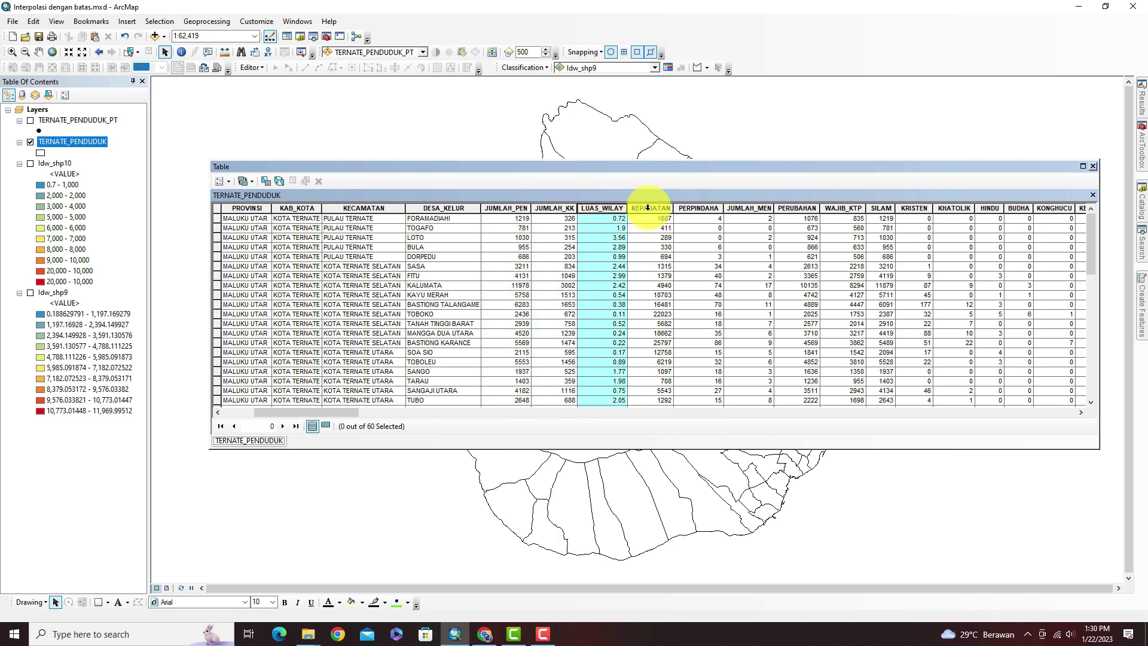
{"action": "left_click", "coordinate": [651, 208]}
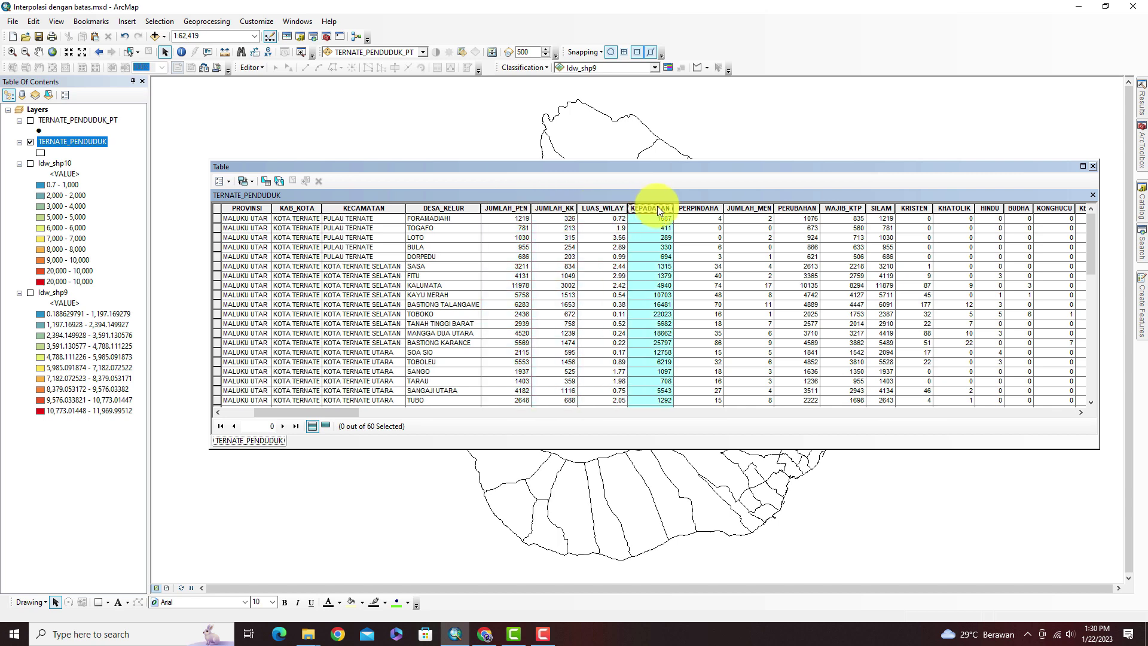
{"action": "left_click", "coordinate": [689, 208]}
{"action": "left_click", "coordinate": [748, 208]}
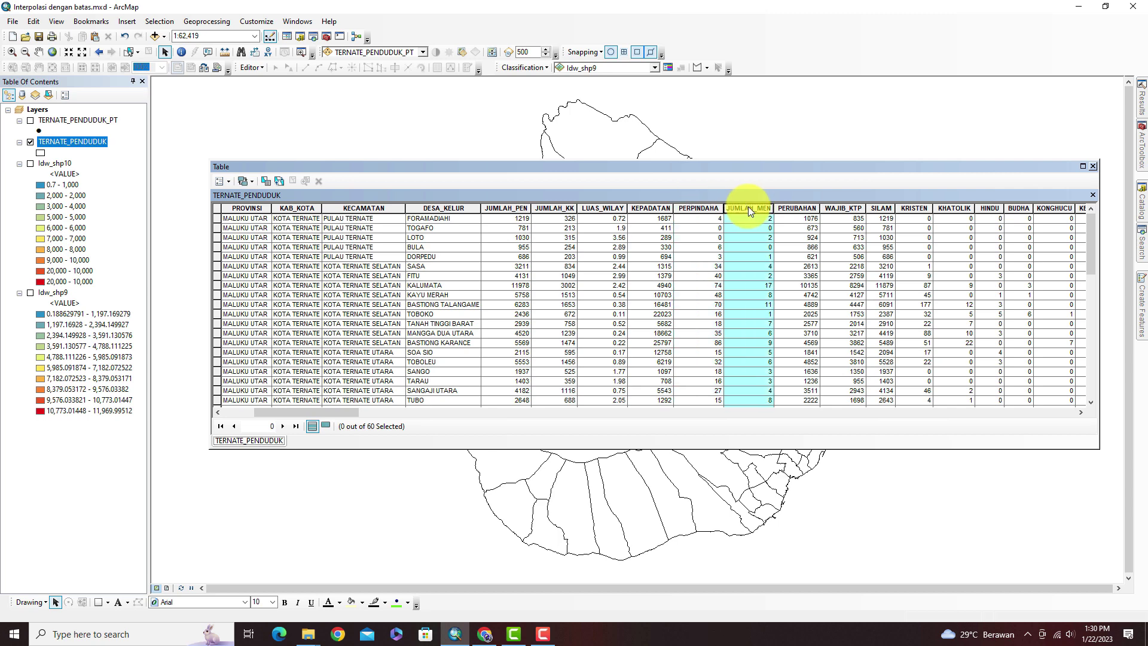
{"action": "left_click", "coordinate": [798, 208]}
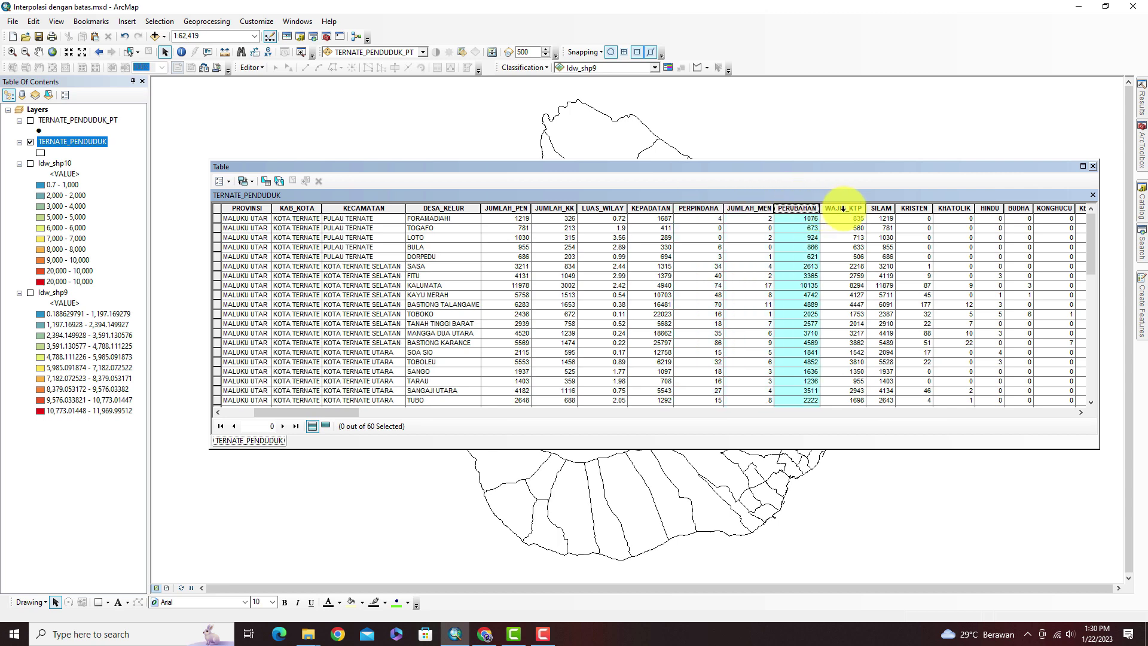
{"action": "left_click", "coordinate": [844, 208]}
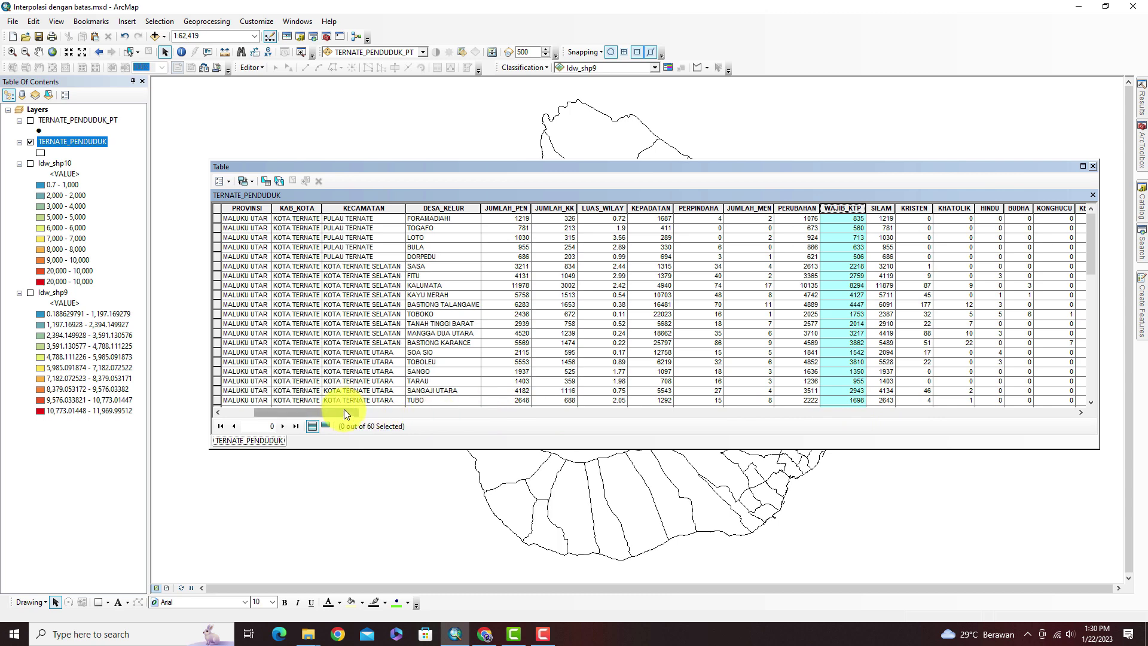
{"action": "left_click_drag", "start_coordinate": [345, 411], "coordinate": [282, 412]}
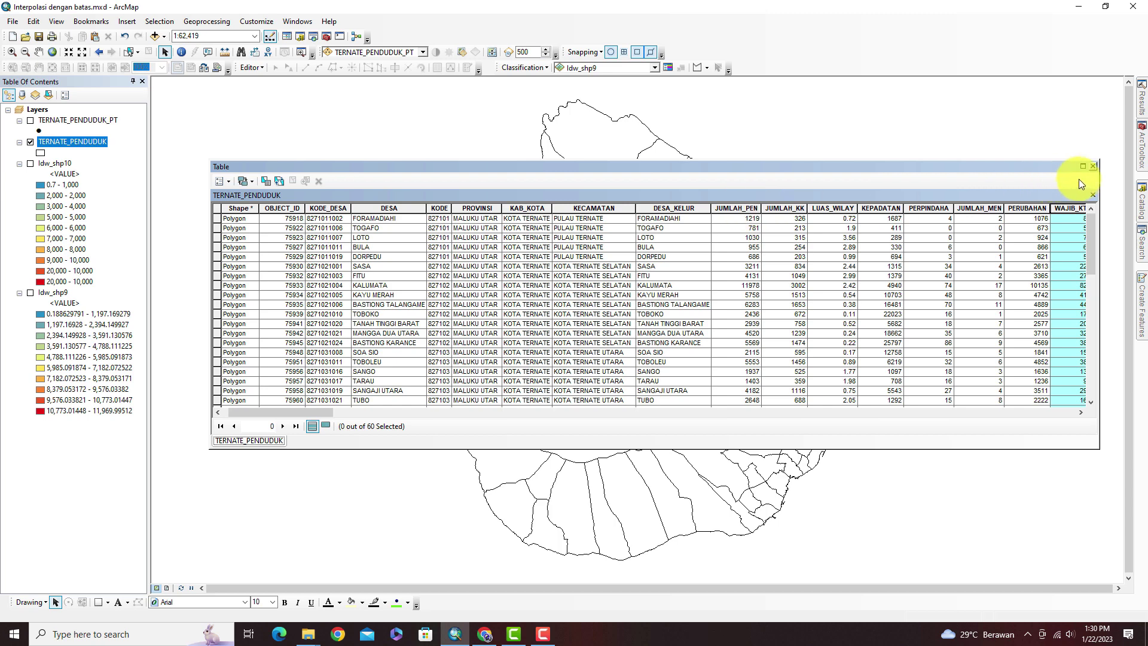
{"action": "left_click", "coordinate": [1092, 168]}
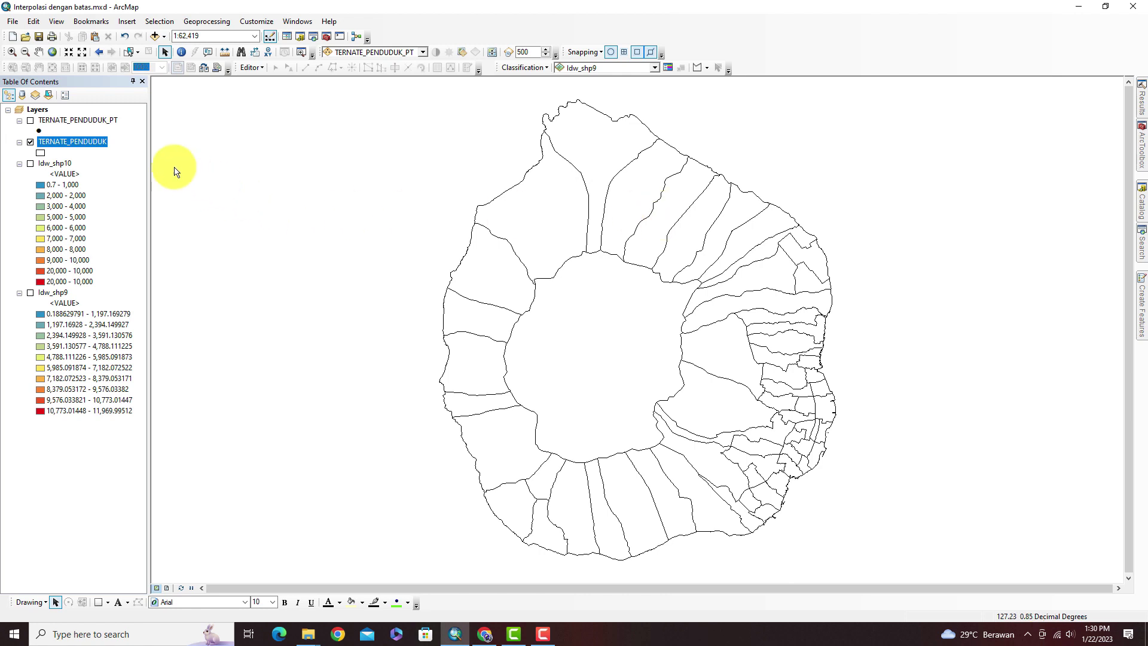
- Show the TERNATE_PENDUDUK_PT points over the village polygons and hide them again
{"action": "left_click", "coordinate": [31, 121]}
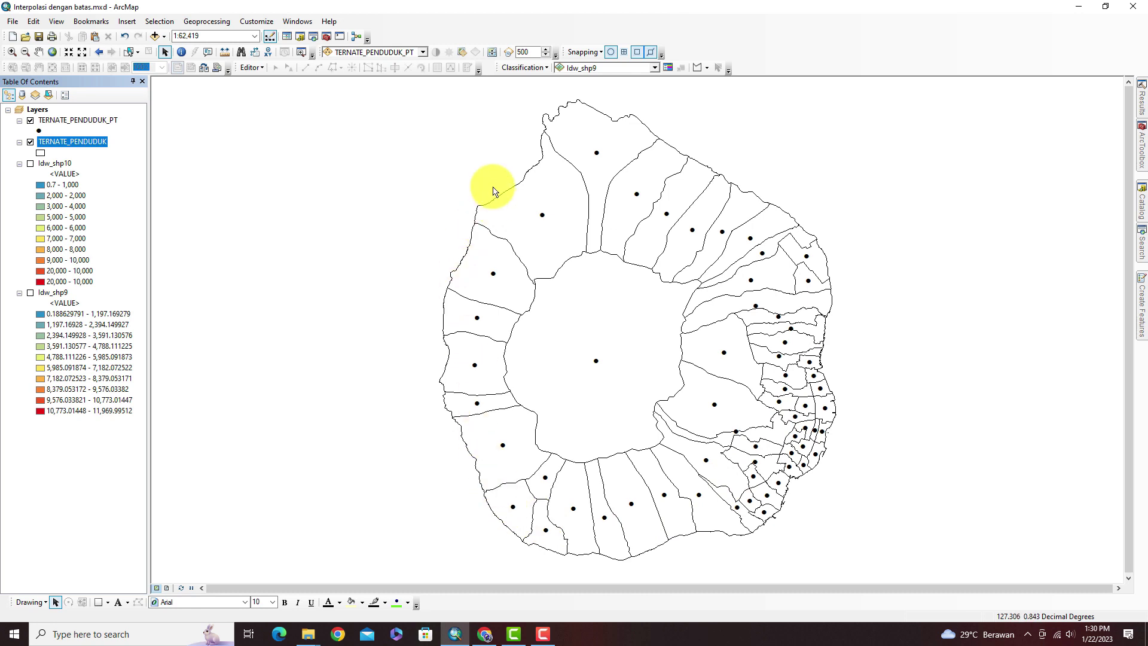
{"action": "left_click", "coordinate": [31, 120]}
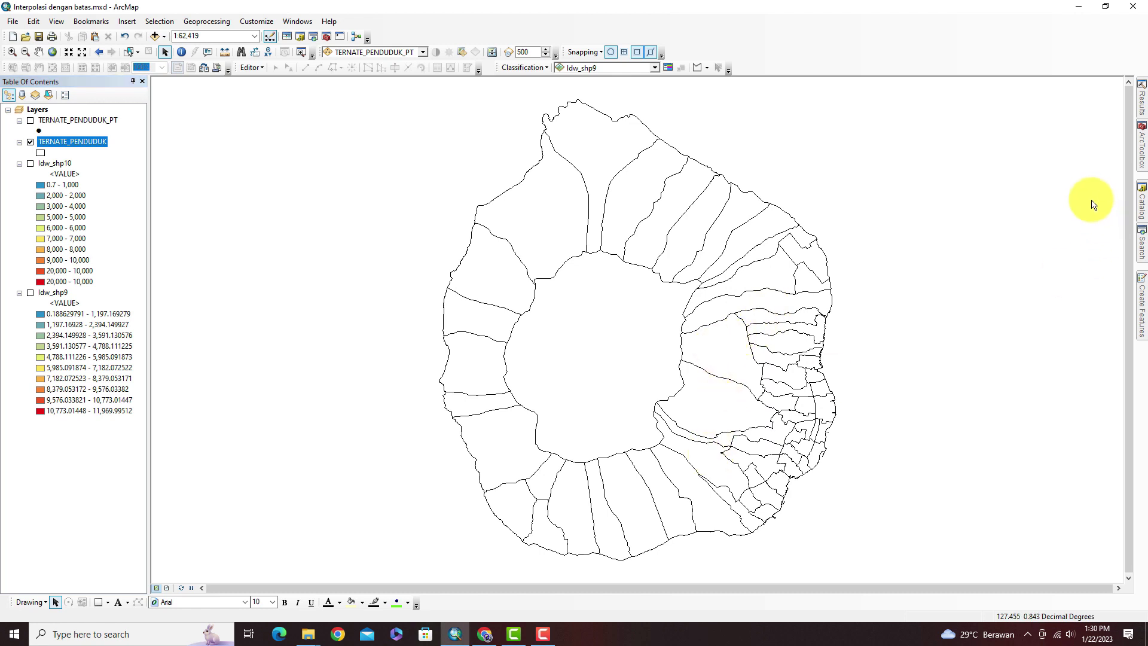
- Open the Feature To Point tool from the Features toolset of Data Management Tools
{"action": "left_click", "coordinate": [1144, 148]}
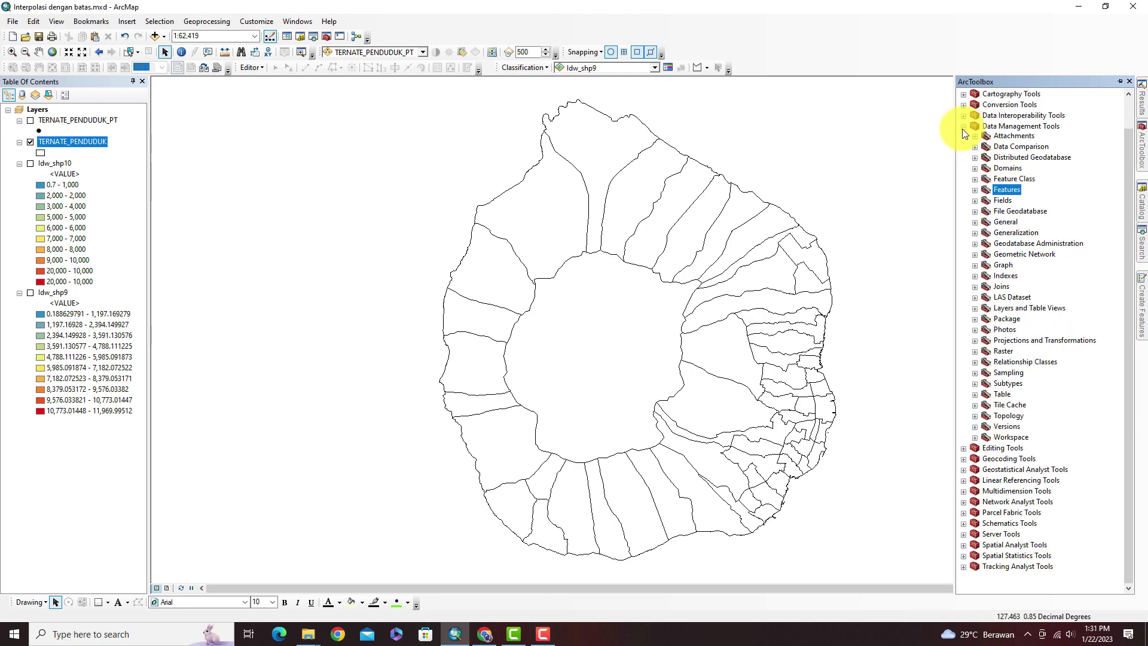
{"action": "left_click", "coordinate": [964, 126]}
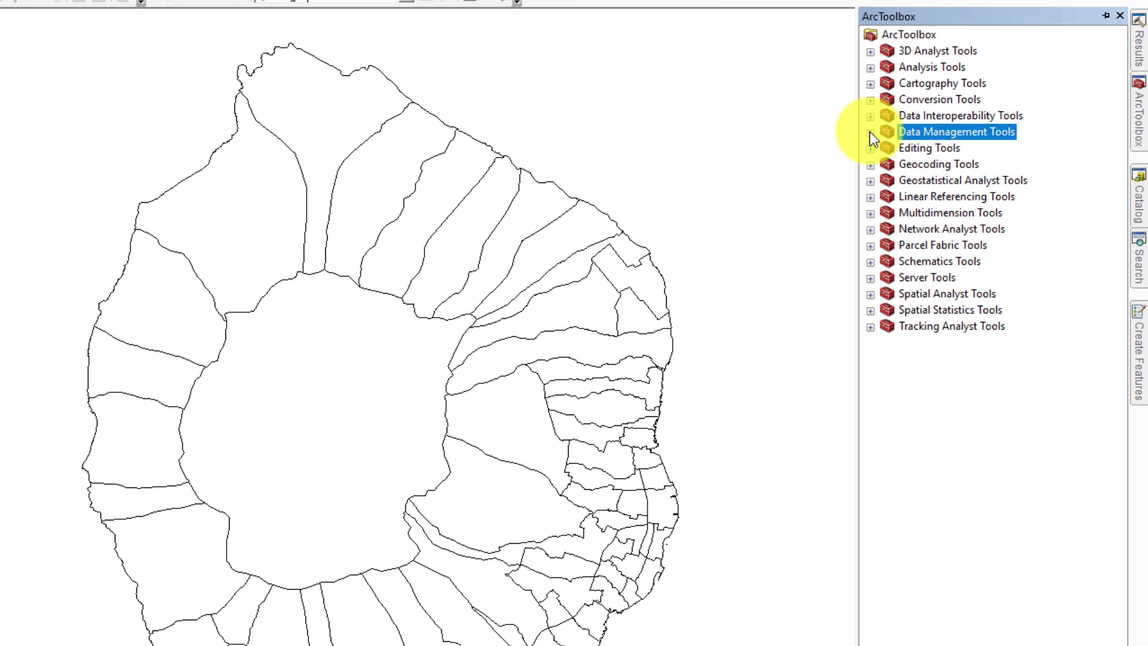
{"action": "left_click", "coordinate": [871, 132]}
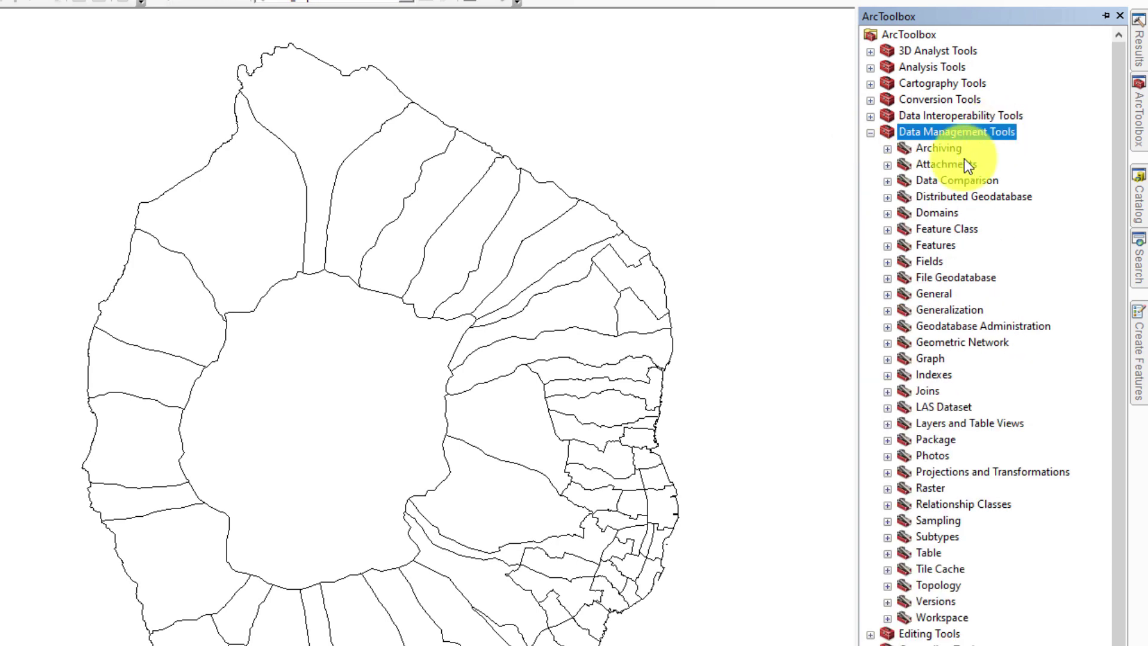
{"action": "left_click", "coordinate": [888, 246]}
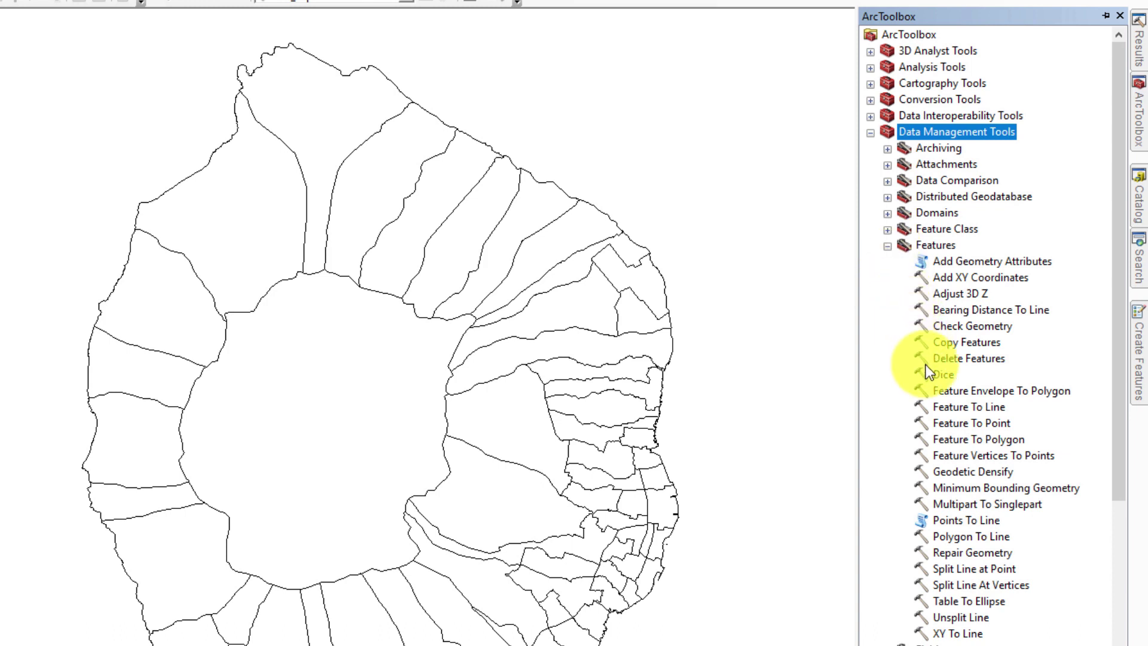
{"action": "left_click", "coordinate": [960, 426]}
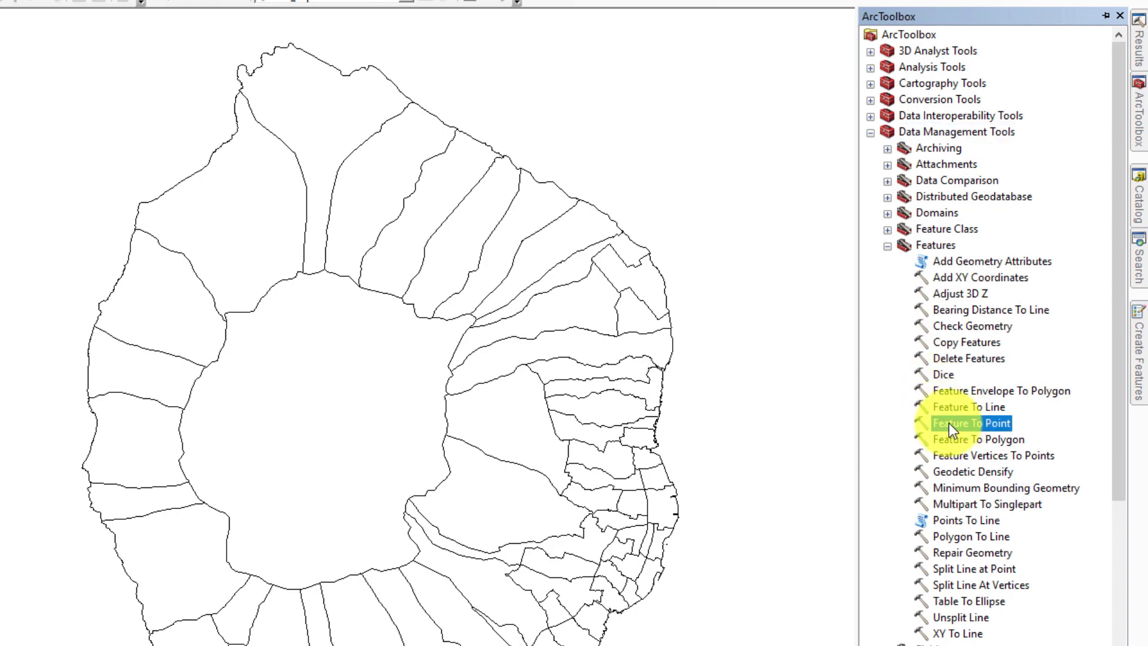
{"action": "double_click", "coordinate": [949, 422]}
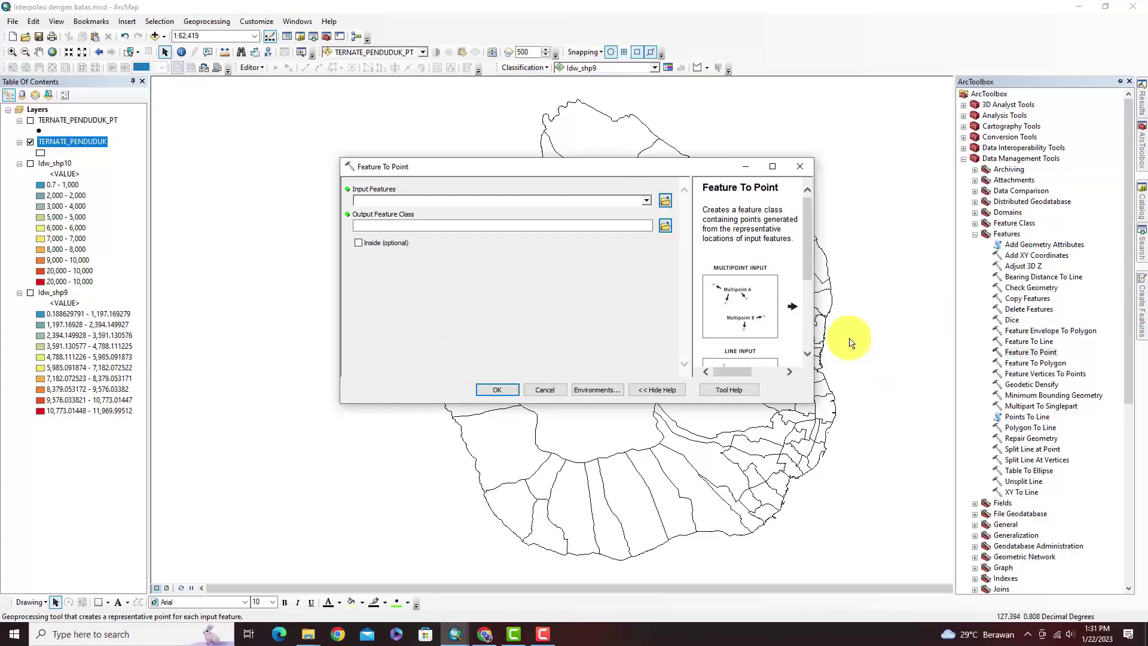
- Convert the TERNATE_PENDUDUK polygons to points, keeping the default output feature class and leaving the Inside option off
{"action": "left_click", "coordinate": [473, 165]}
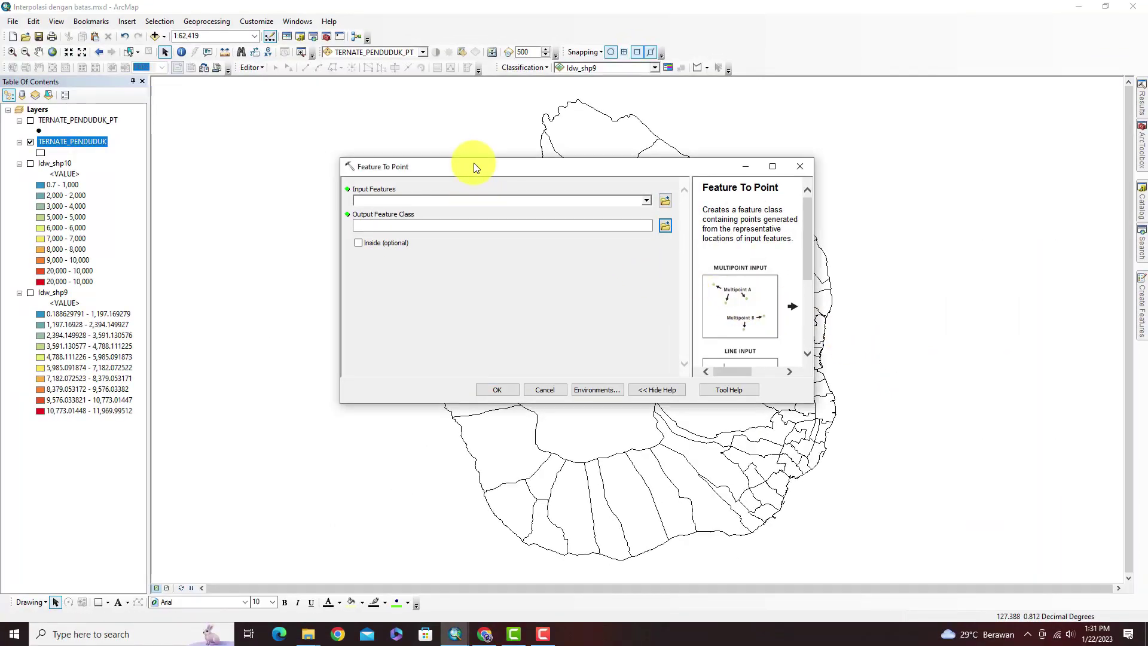
{"action": "left_click", "coordinate": [646, 199]}
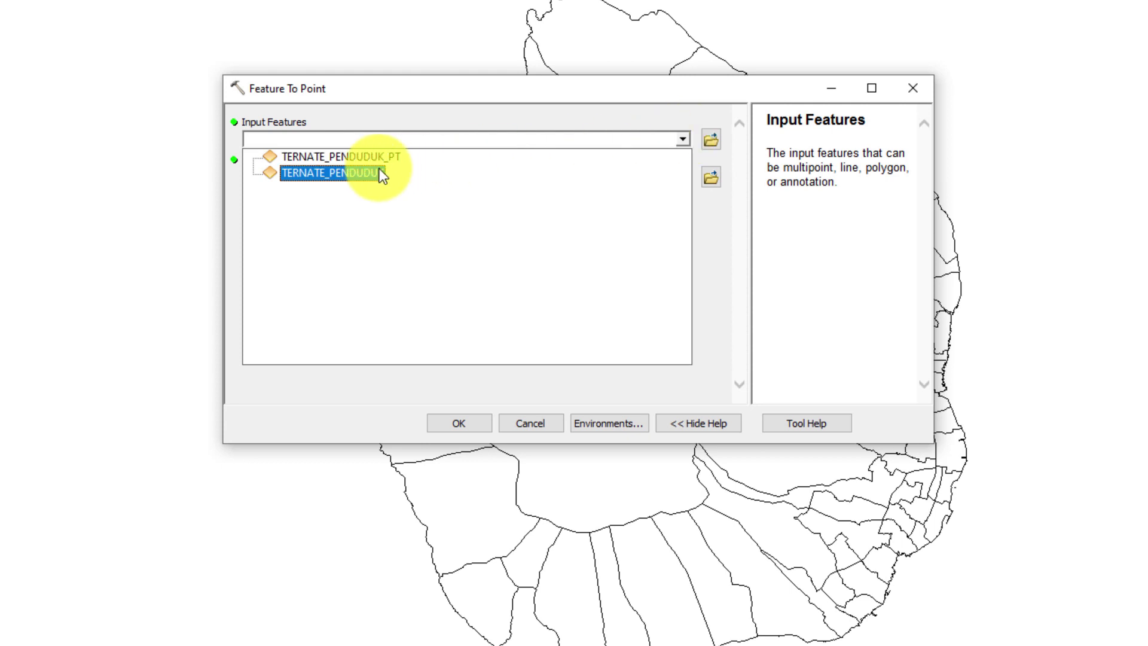
{"action": "left_click", "coordinate": [350, 174]}
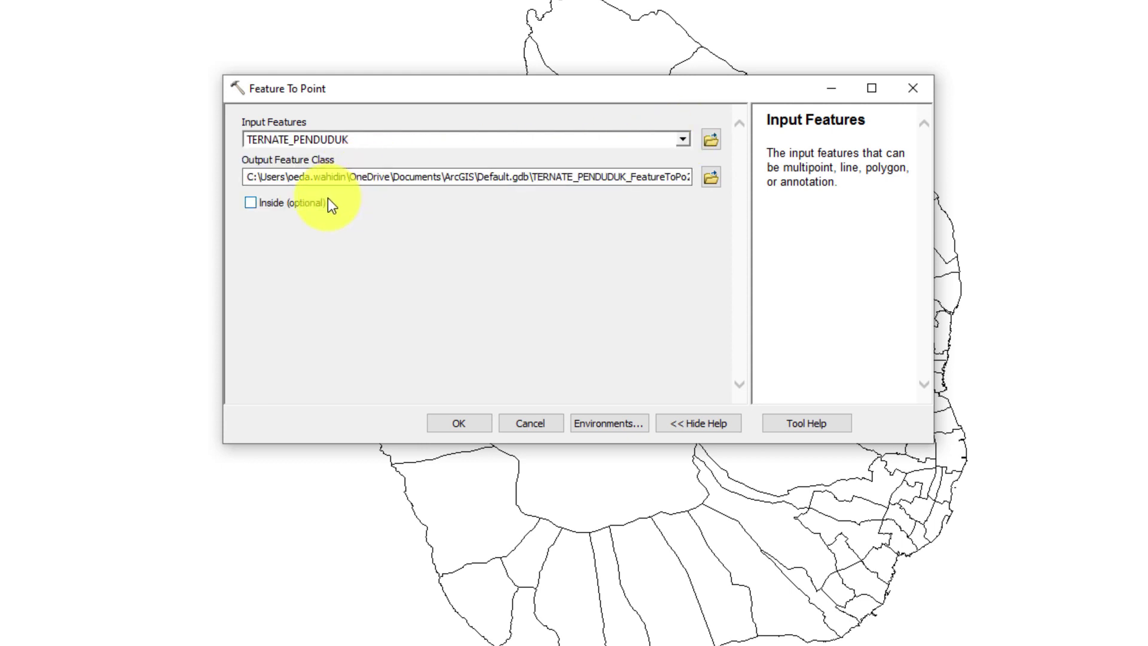
{"action": "left_click", "coordinate": [462, 423]}
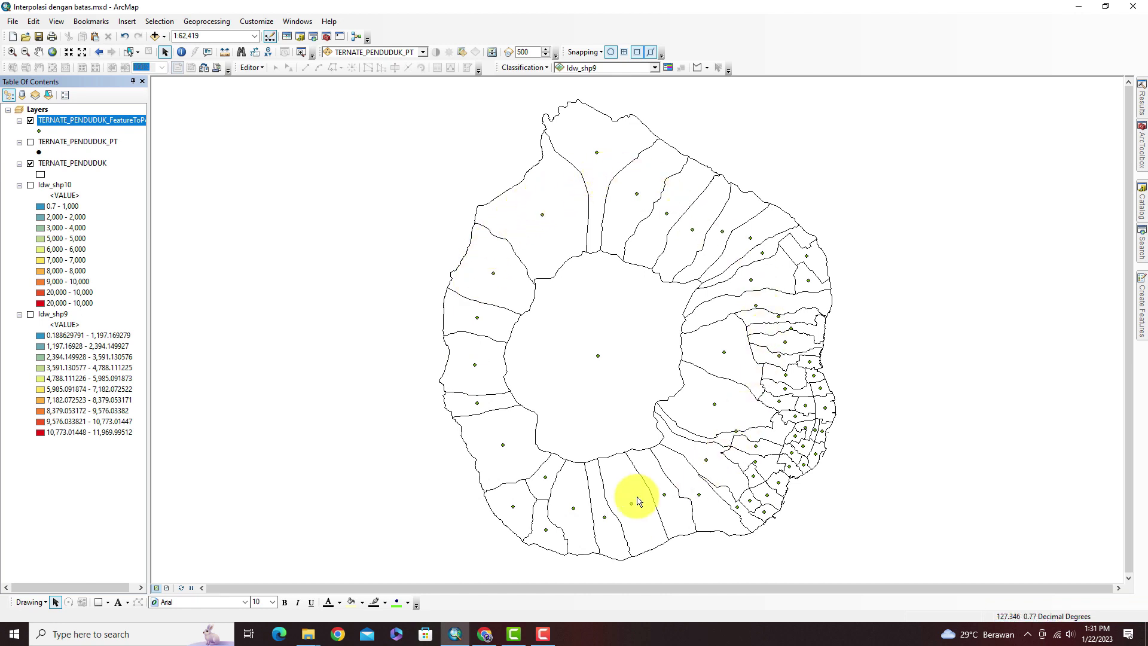
- Hide the newly generated point layer, show TERNATE_PENDUDUK_PT instead, and briefly preview the Idw_shp9 raster
{"action": "left_click", "coordinate": [30, 121]}
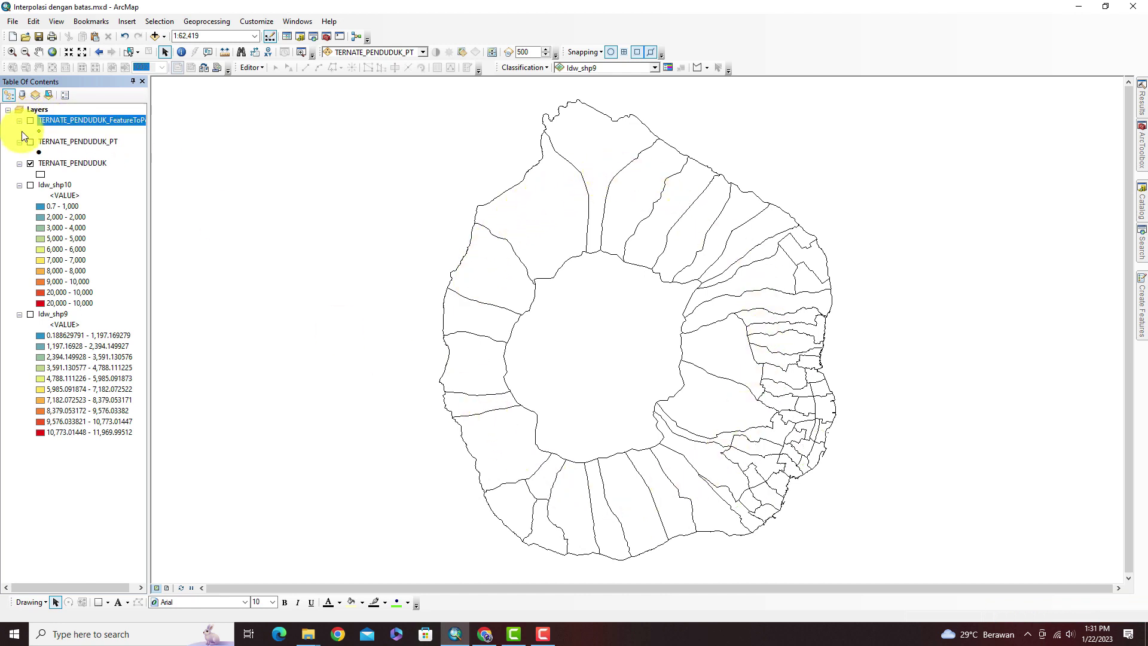
{"action": "left_click", "coordinate": [30, 142]}
{"action": "left_click", "coordinate": [30, 316]}
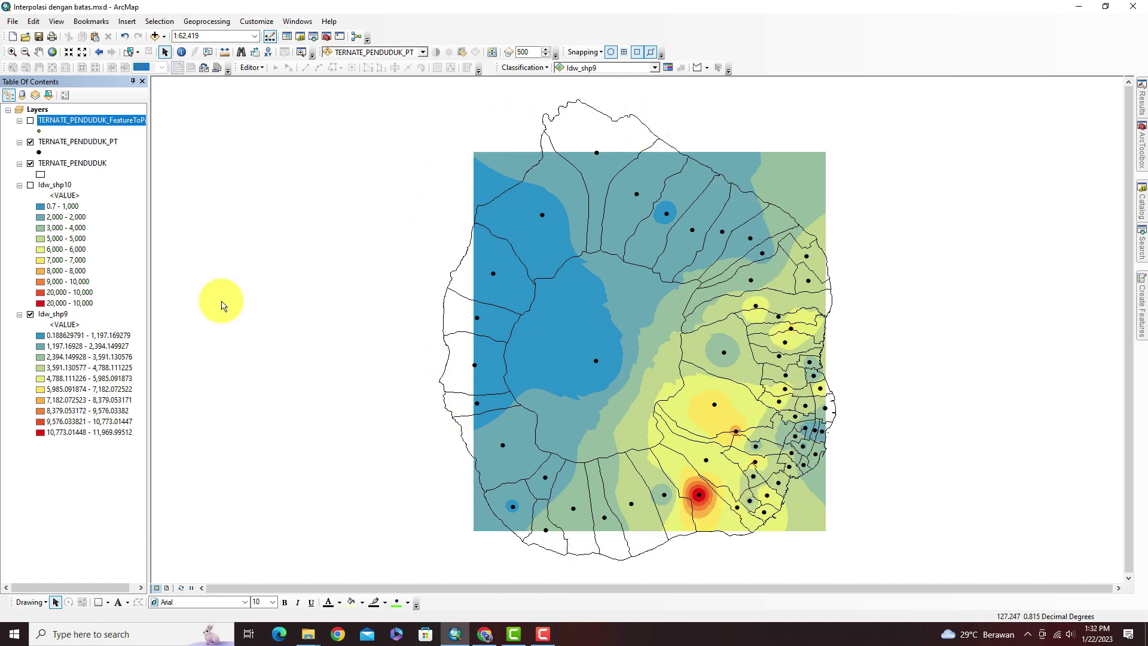
{"action": "left_click", "coordinate": [30, 316]}
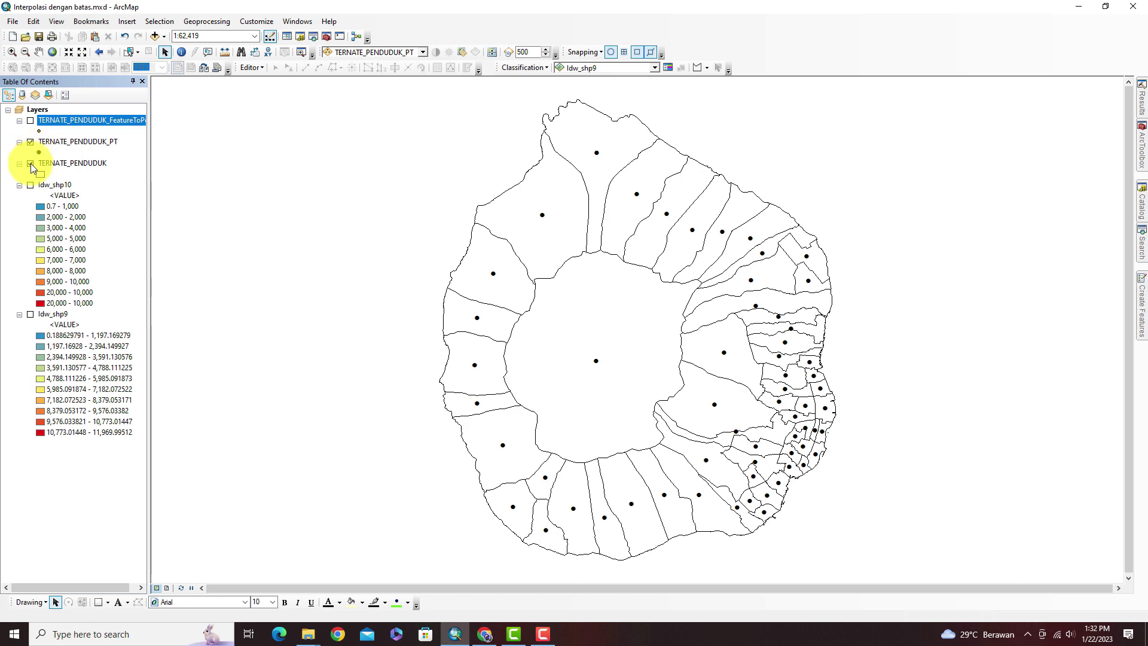
- Open the IDW tool from the Interpolation toolset of Spatial Analyst Tools
{"action": "left_click", "coordinate": [1142, 145]}
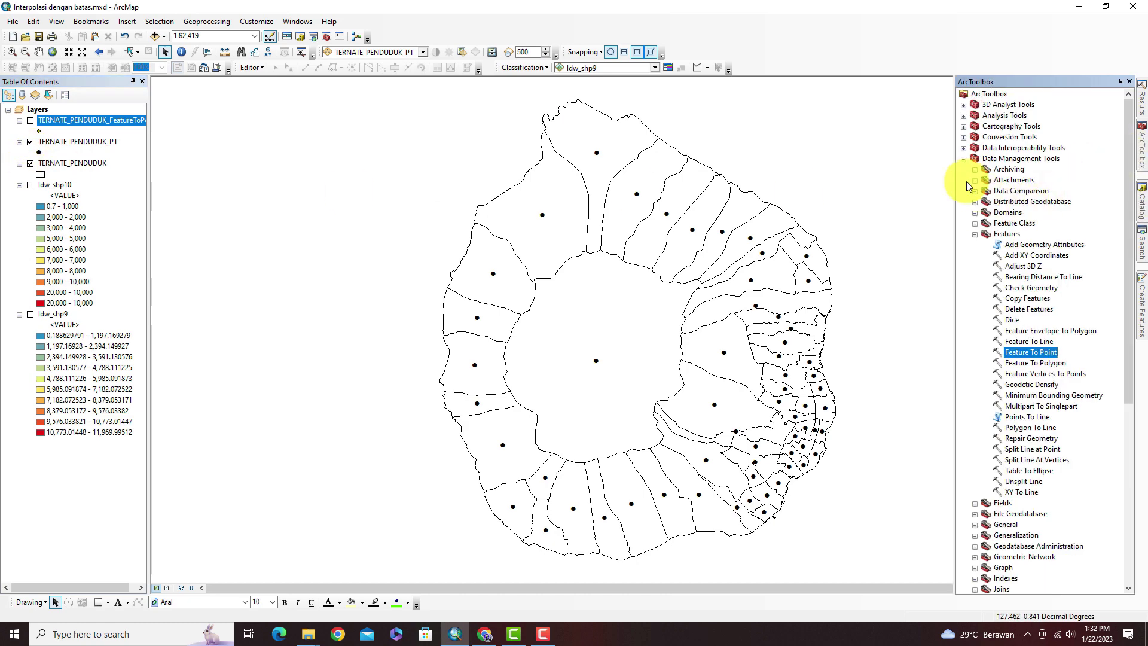
{"action": "left_click", "coordinate": [963, 159]}
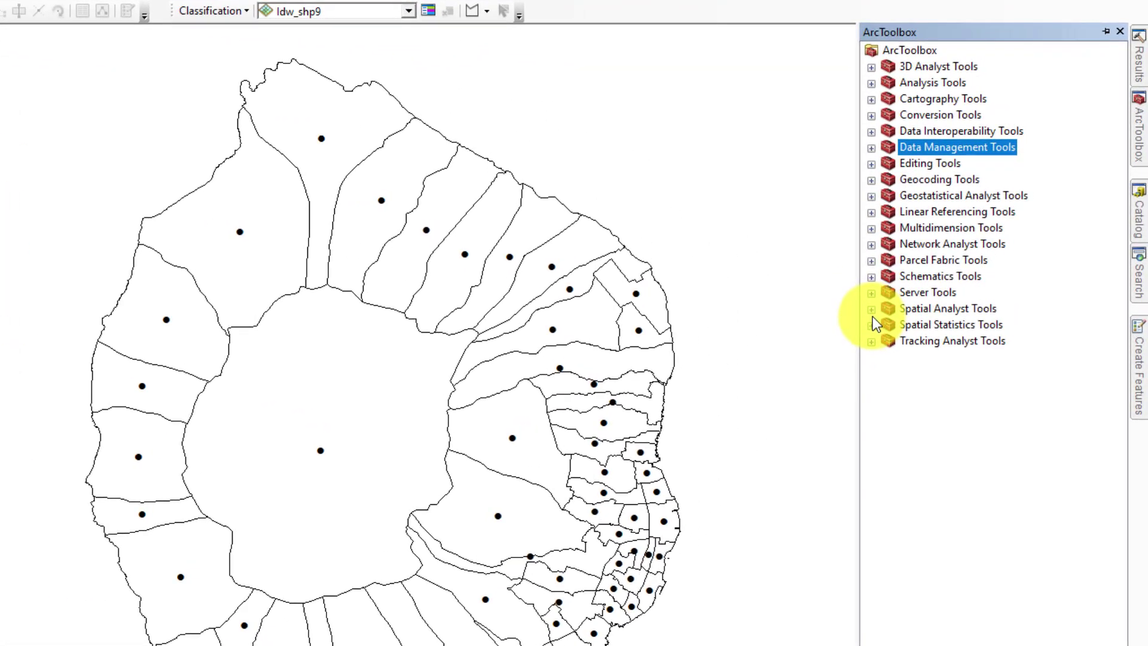
{"action": "left_click", "coordinate": [871, 309]}
{"action": "left_click", "coordinate": [889, 439]}
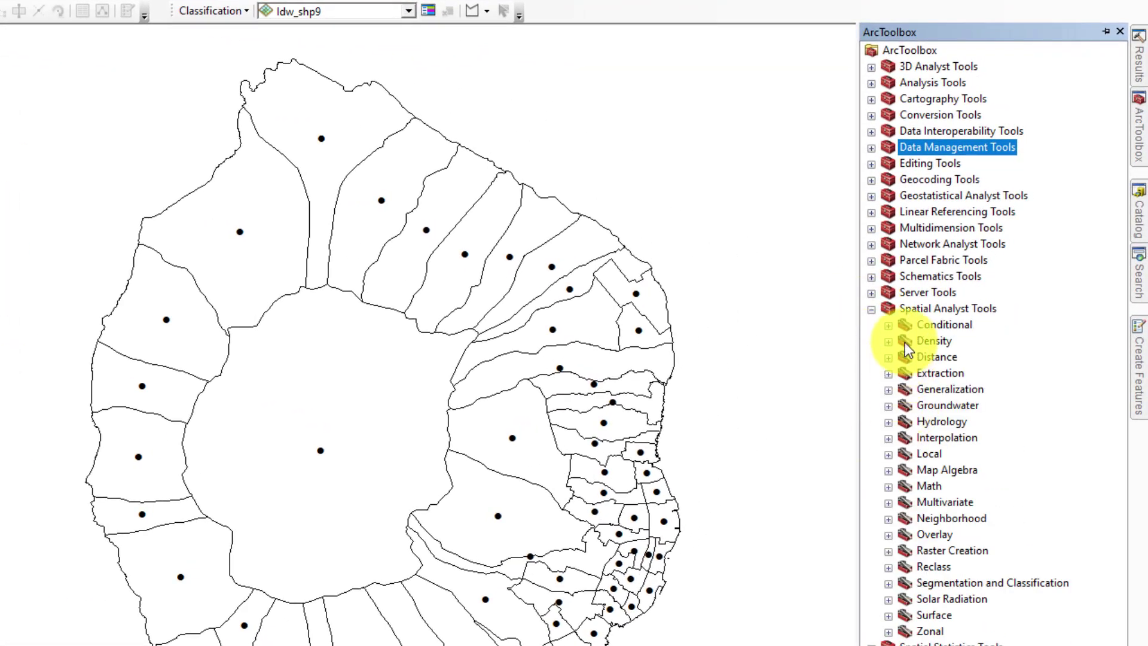
{"action": "left_click", "coordinate": [942, 437]}
{"action": "left_click", "coordinate": [888, 439]}
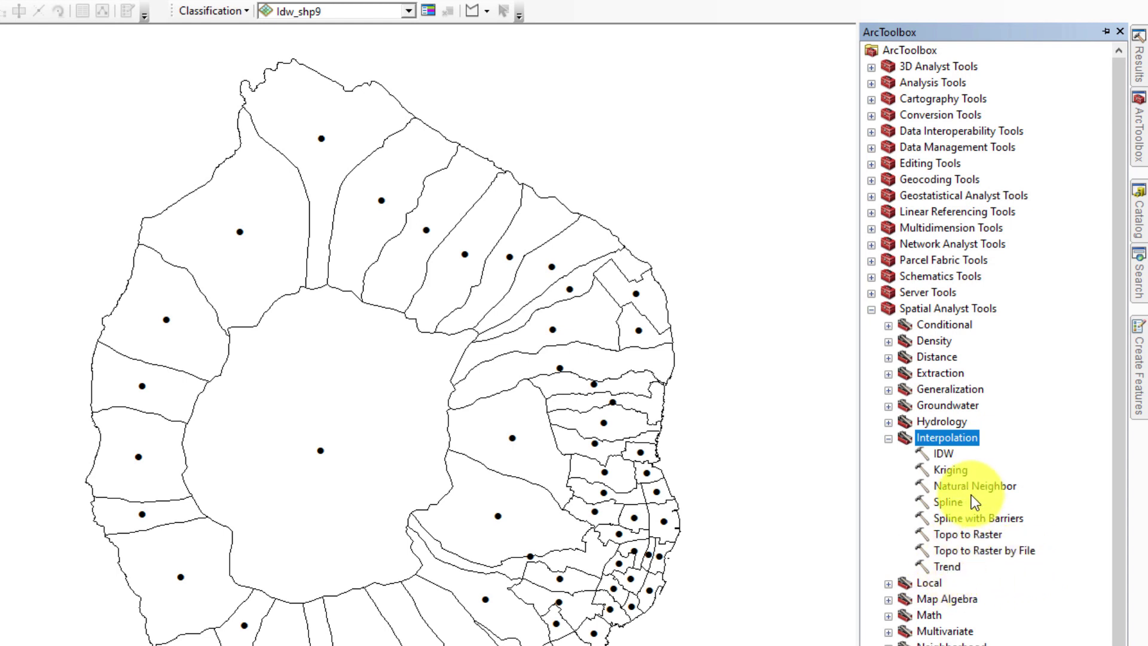
{"action": "double_click", "coordinate": [942, 453]}
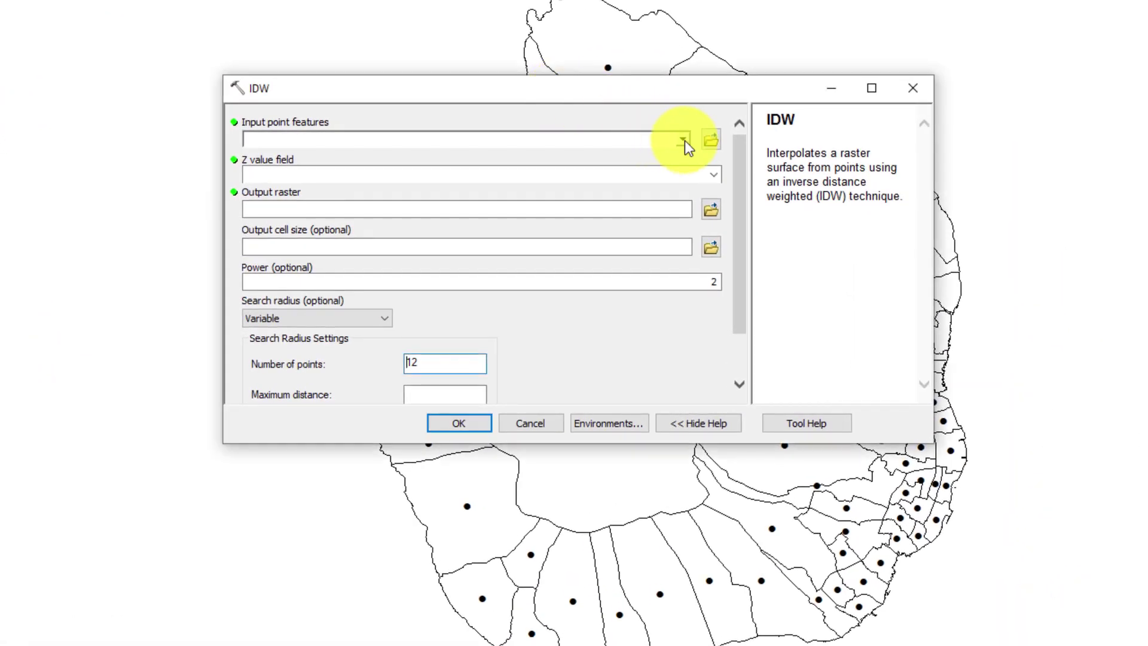
- Interpolate TERNATE_PENDUDUK_PT with IDW using JUMLAH_PEN as the Z value field and default settings, then hide the resulting raster
{"action": "left_click", "coordinate": [684, 141]}
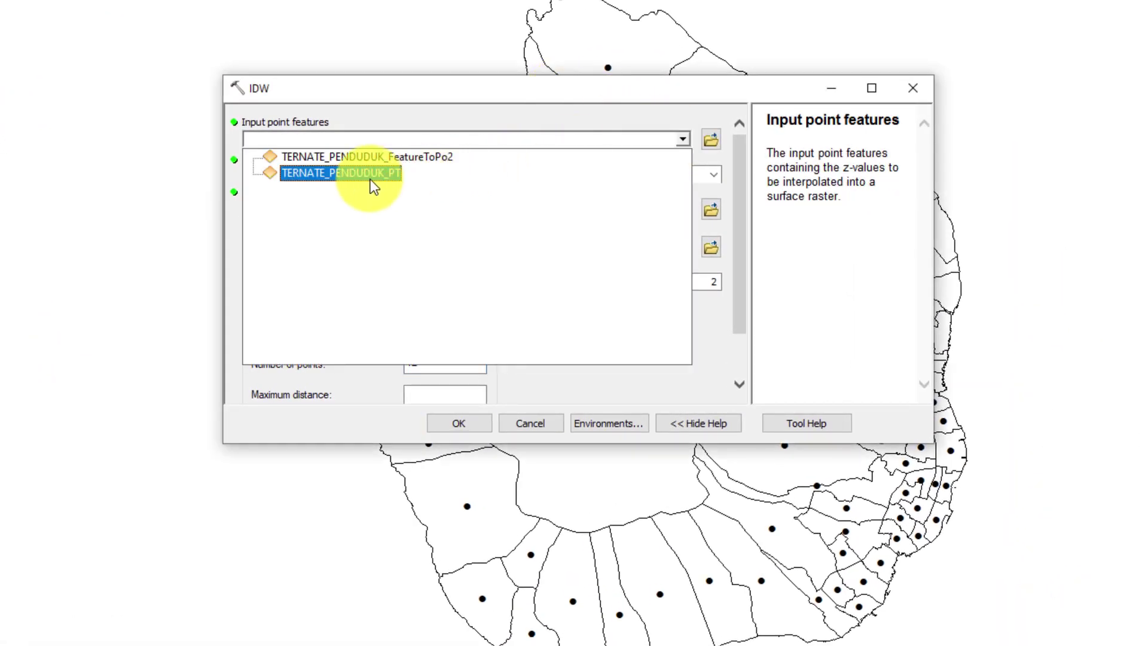
{"action": "left_click", "coordinate": [325, 173]}
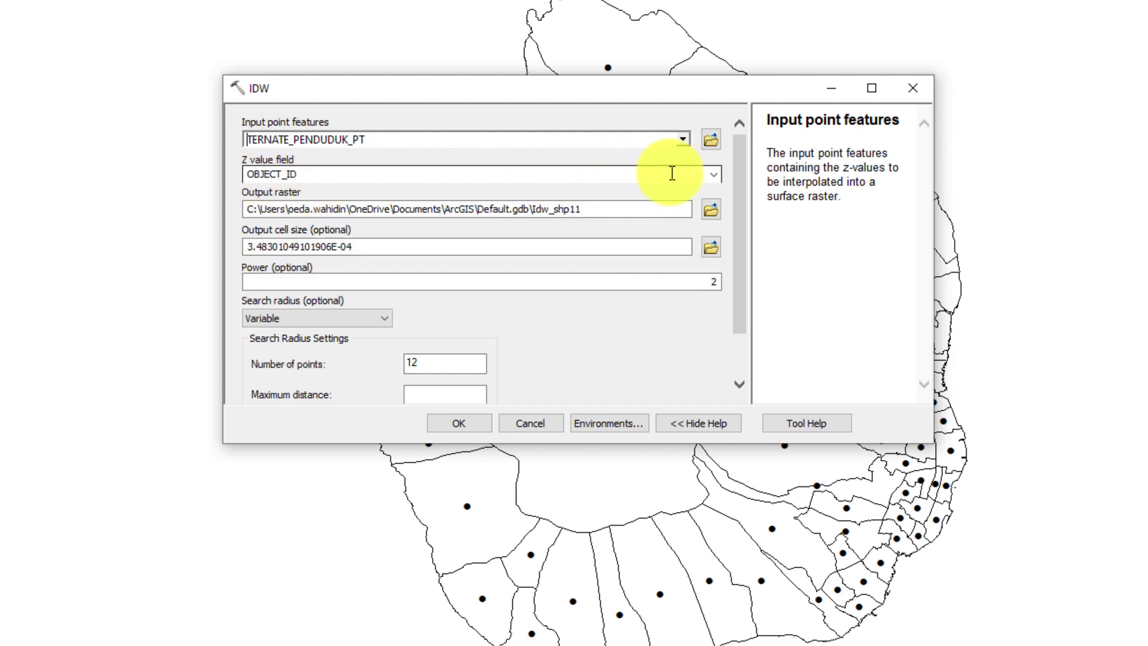
{"action": "left_click", "coordinate": [713, 174]}
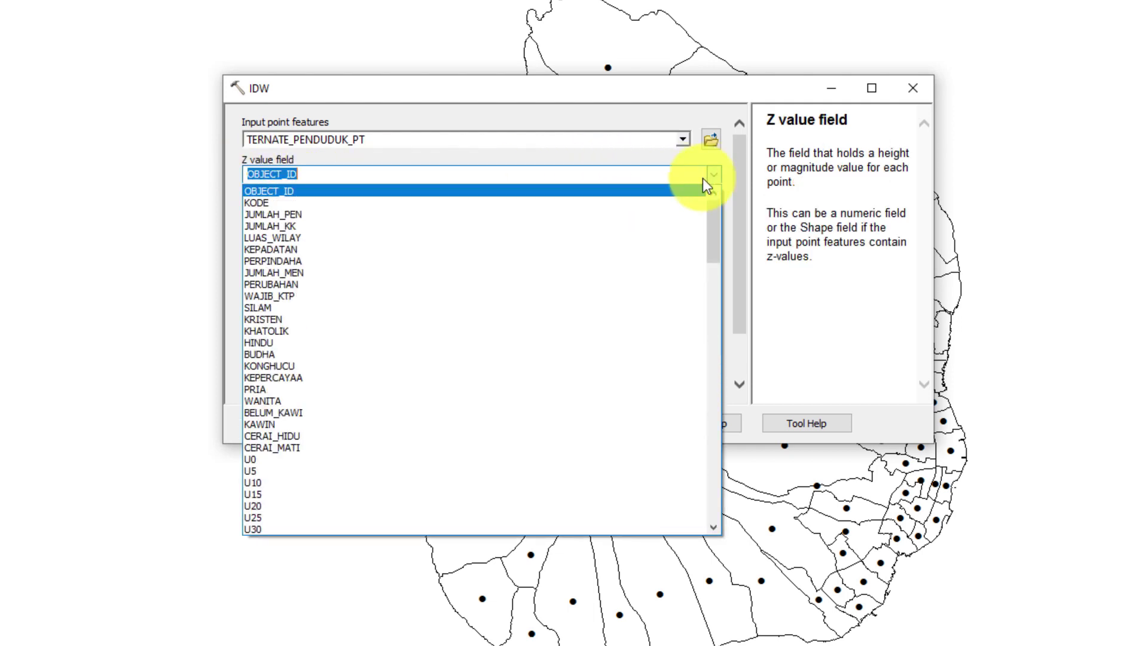
{"action": "left_click", "coordinate": [337, 215]}
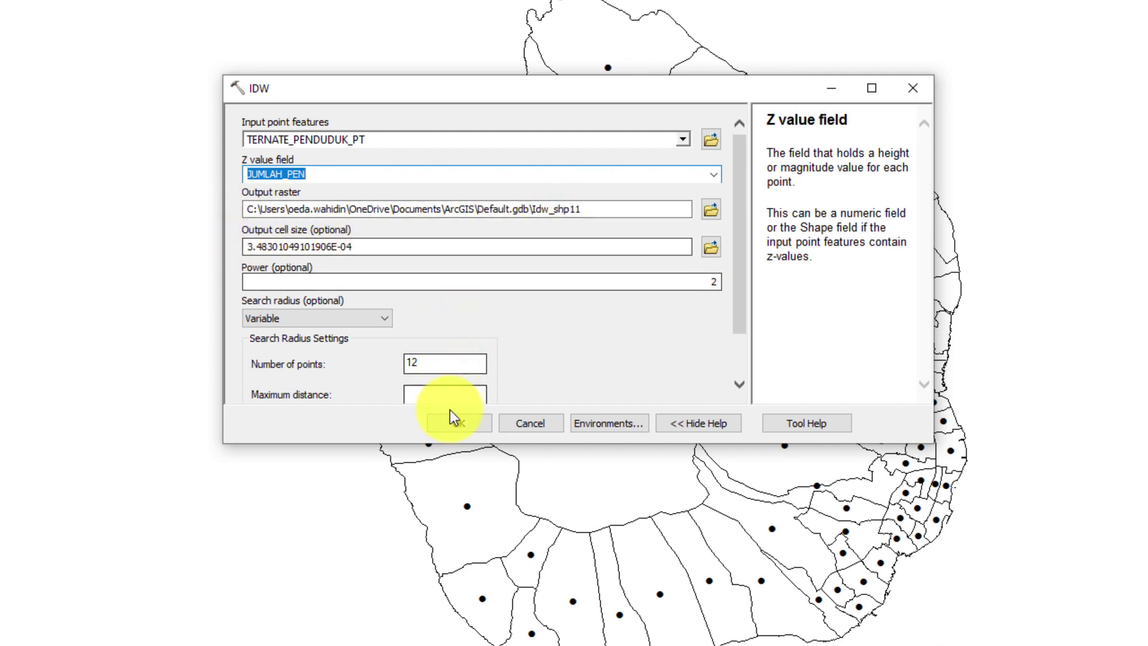
{"action": "left_click", "coordinate": [459, 423]}
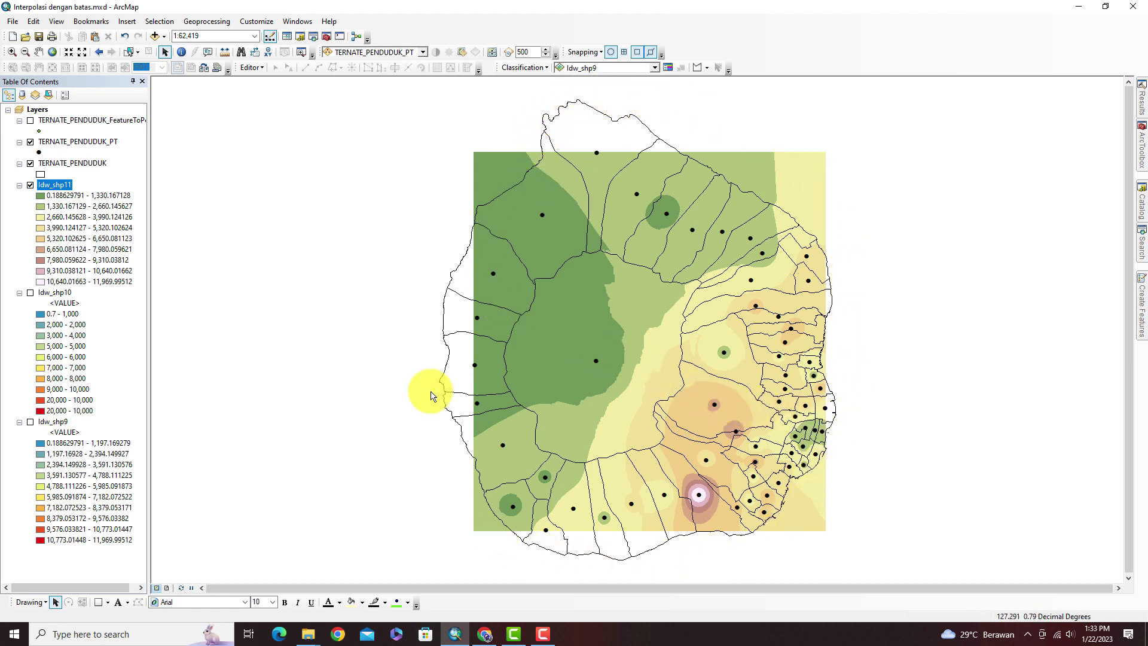
{"action": "left_click", "coordinate": [30, 185]}
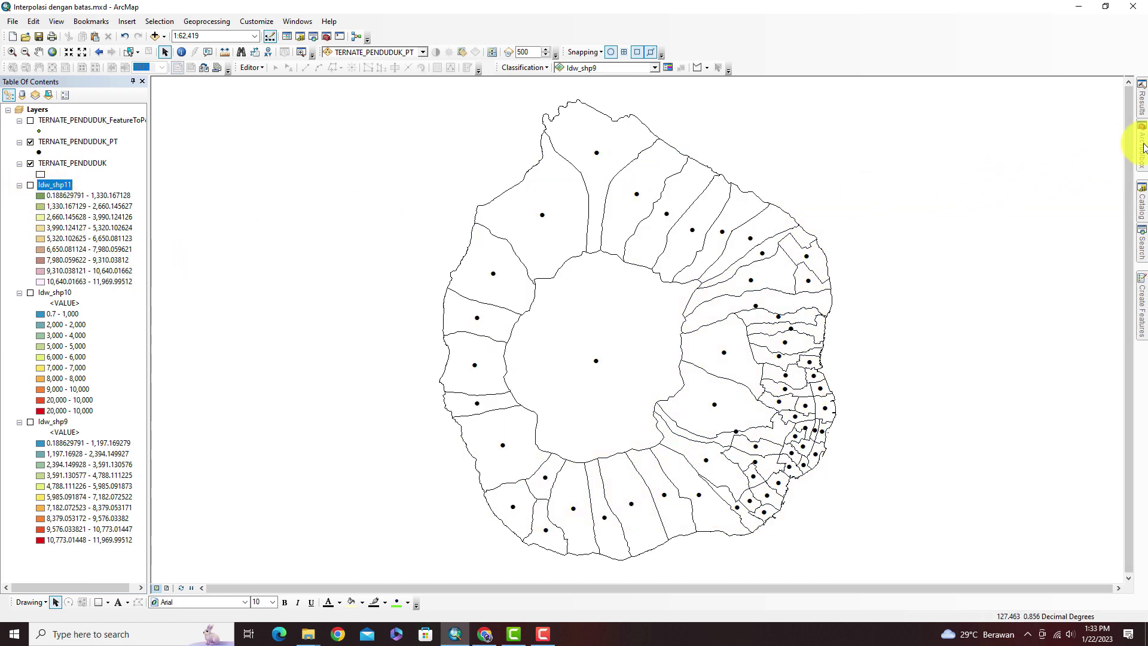
- Set up another IDW interpolation with TERNATE_PENDUDUK_PT as the input points and JUMLAH_PEN as the Z value field
{"action": "mouse_move", "coordinate": [1143, 146]}
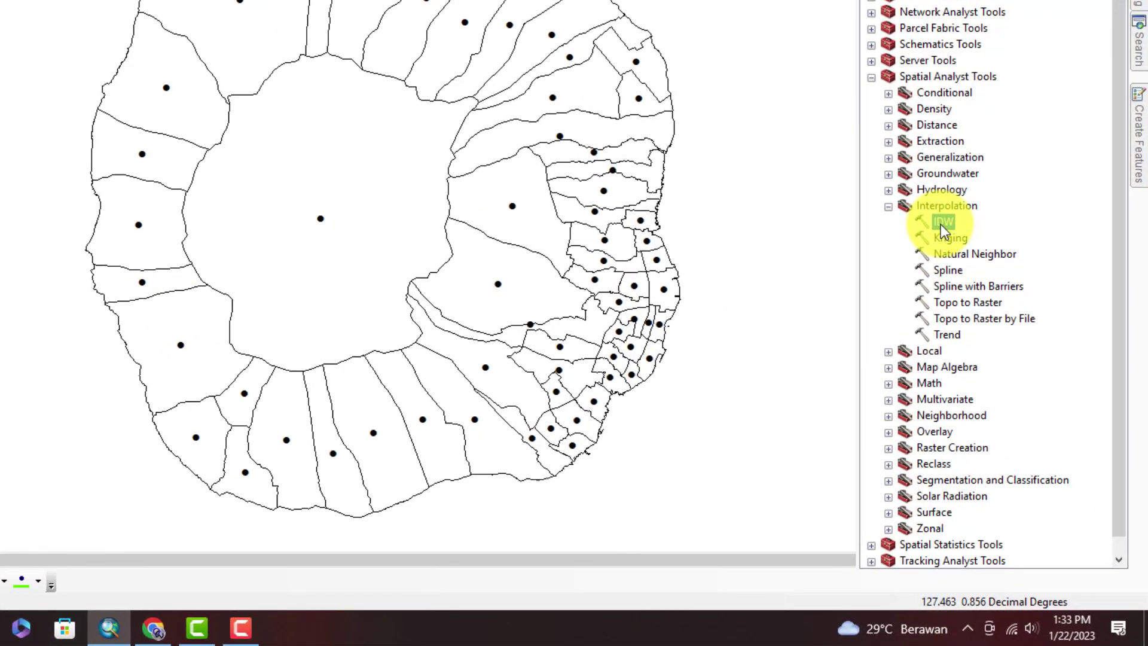
{"action": "double_click", "coordinate": [942, 225]}
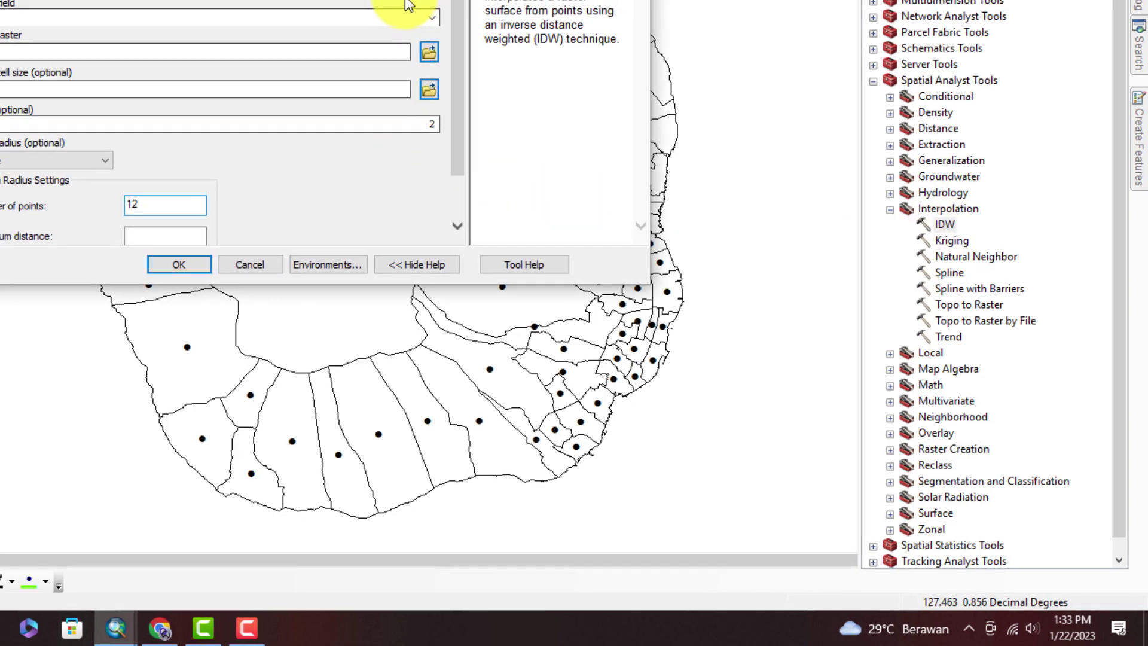
{"action": "left_click", "coordinate": [412, 7]}
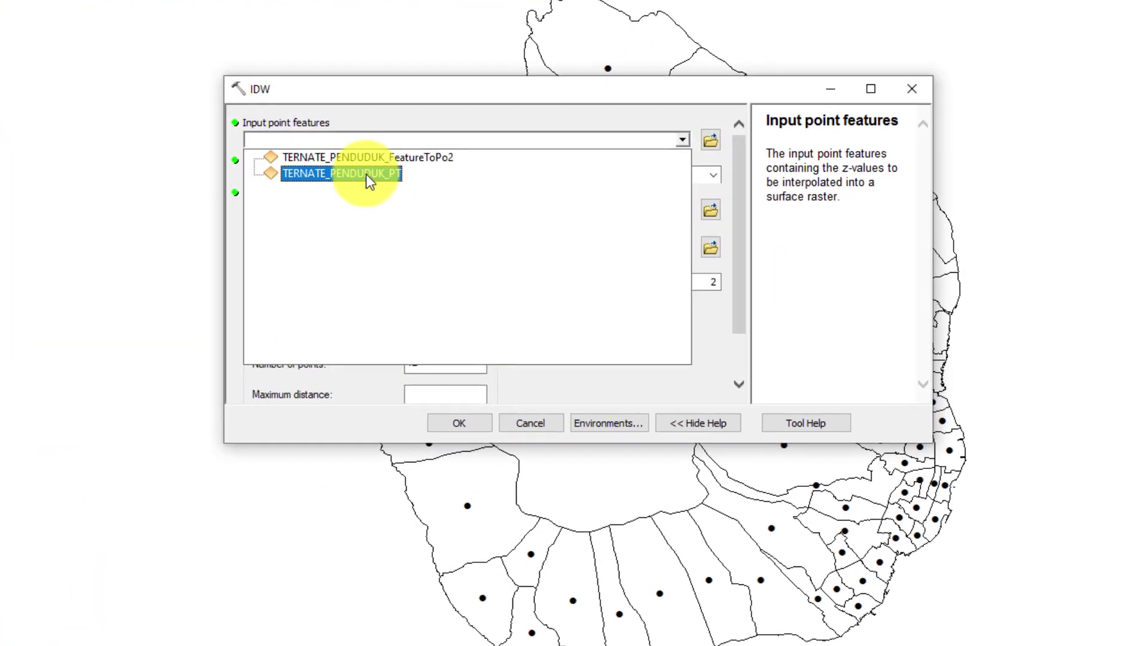
{"action": "left_click", "coordinate": [365, 174]}
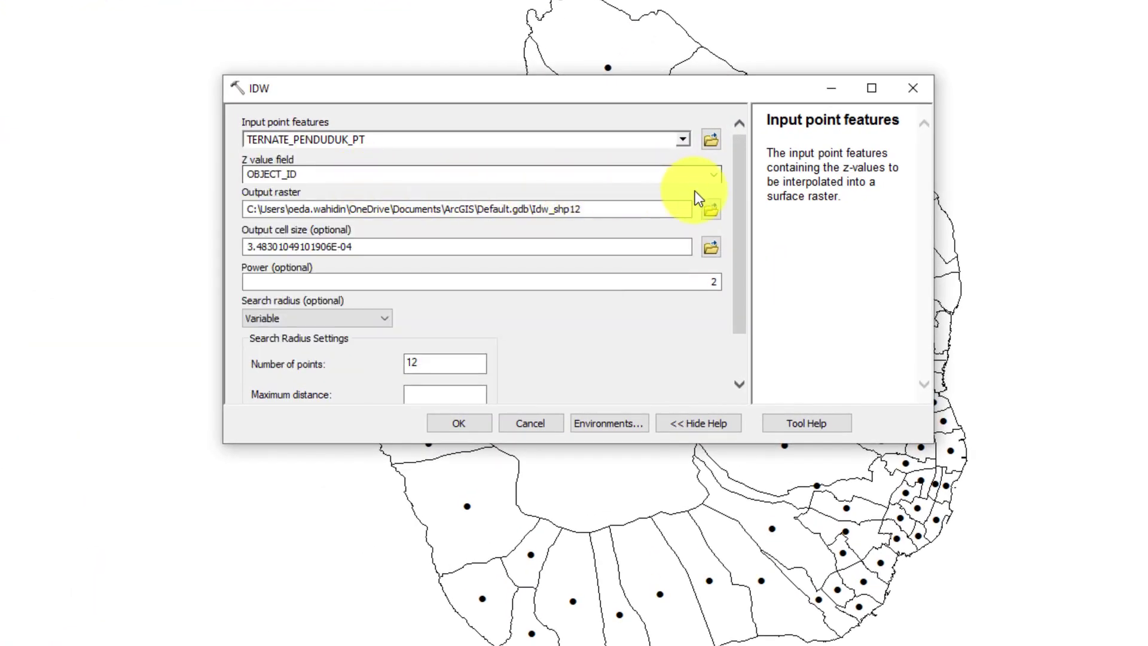
{"action": "left_click", "coordinate": [714, 174]}
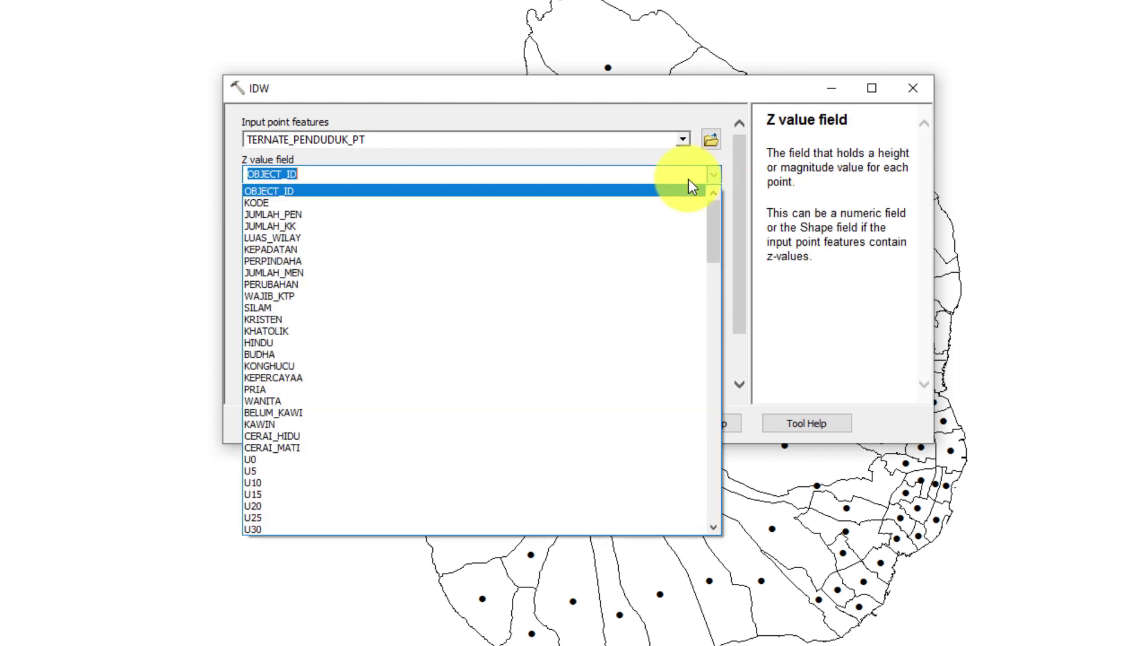
{"action": "left_click", "coordinate": [324, 216]}
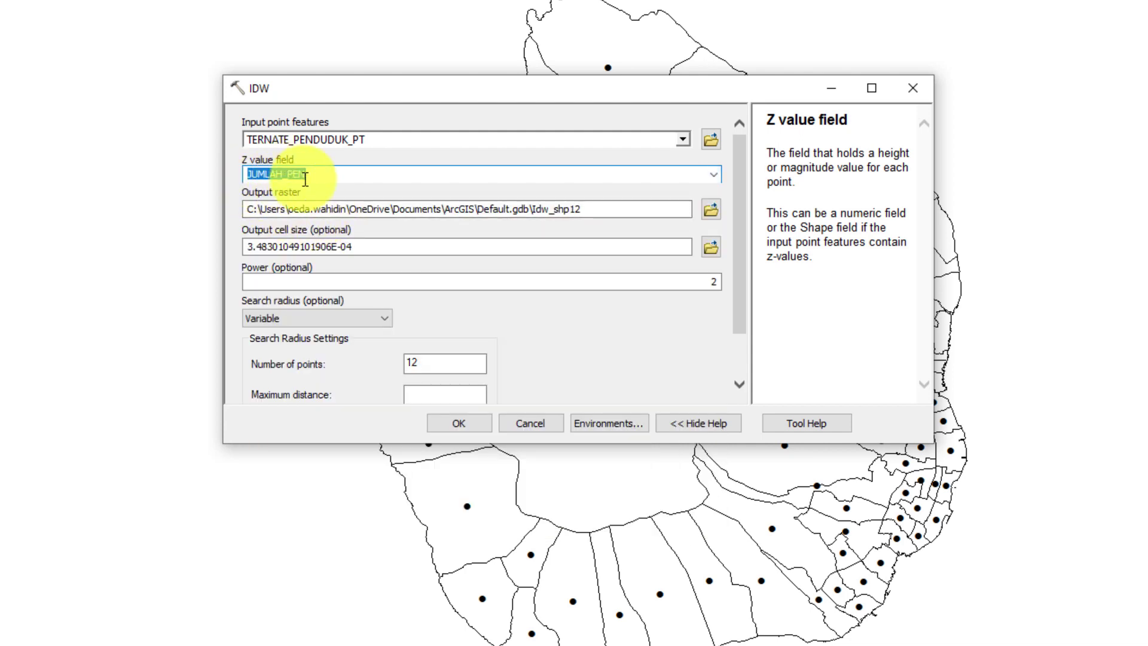
- Set the IDW tool's processing extent environment to Same as layer TERNATE_PENDUDUK
{"action": "left_click", "coordinate": [601, 425]}
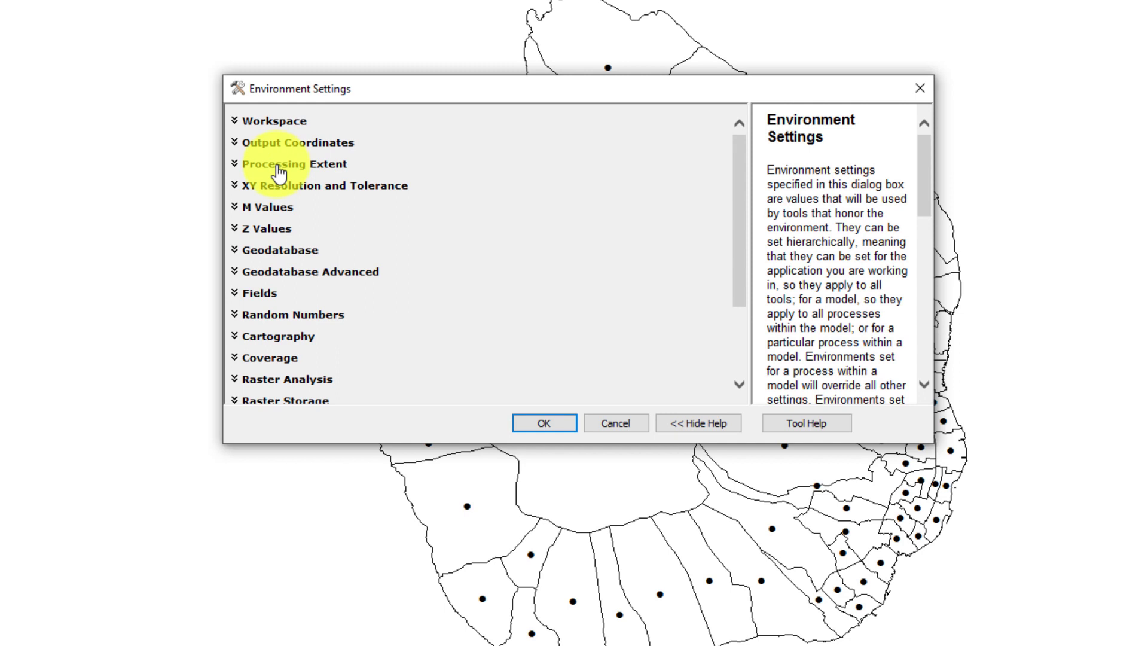
{"action": "left_click", "coordinate": [279, 171]}
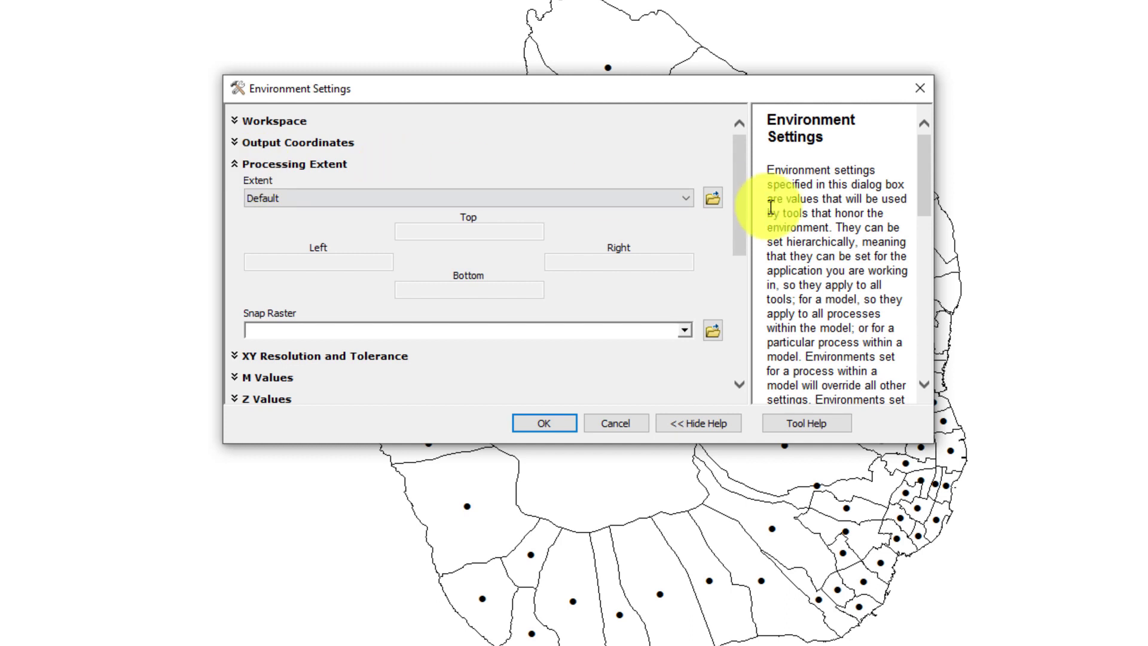
{"action": "left_click", "coordinate": [685, 199]}
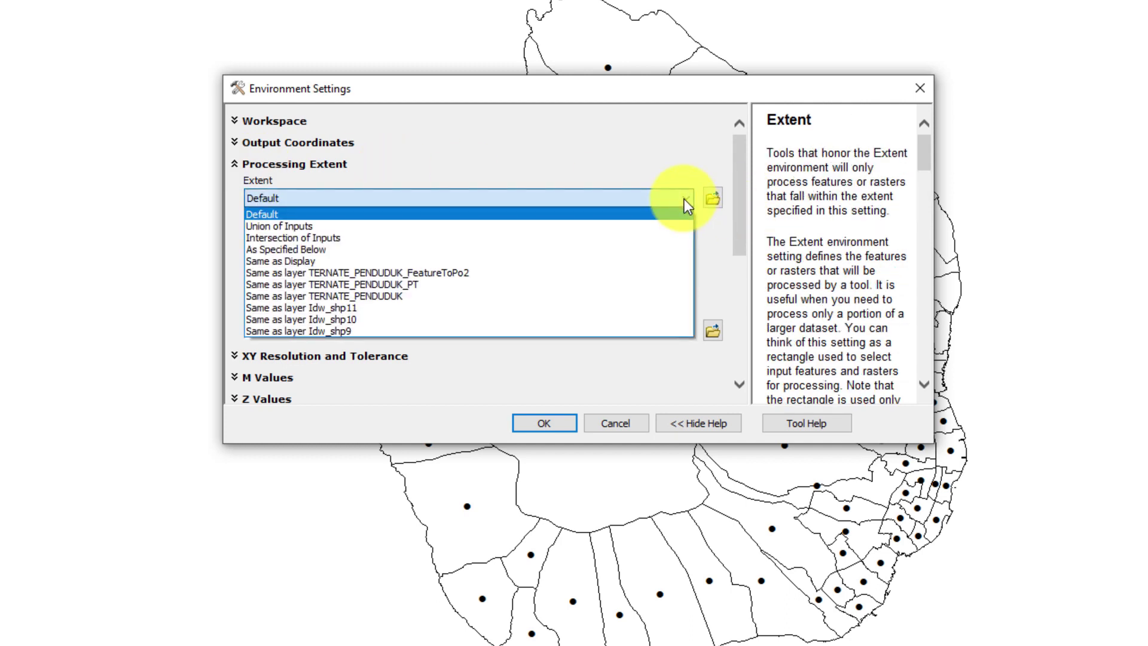
{"action": "left_click", "coordinate": [425, 305]}
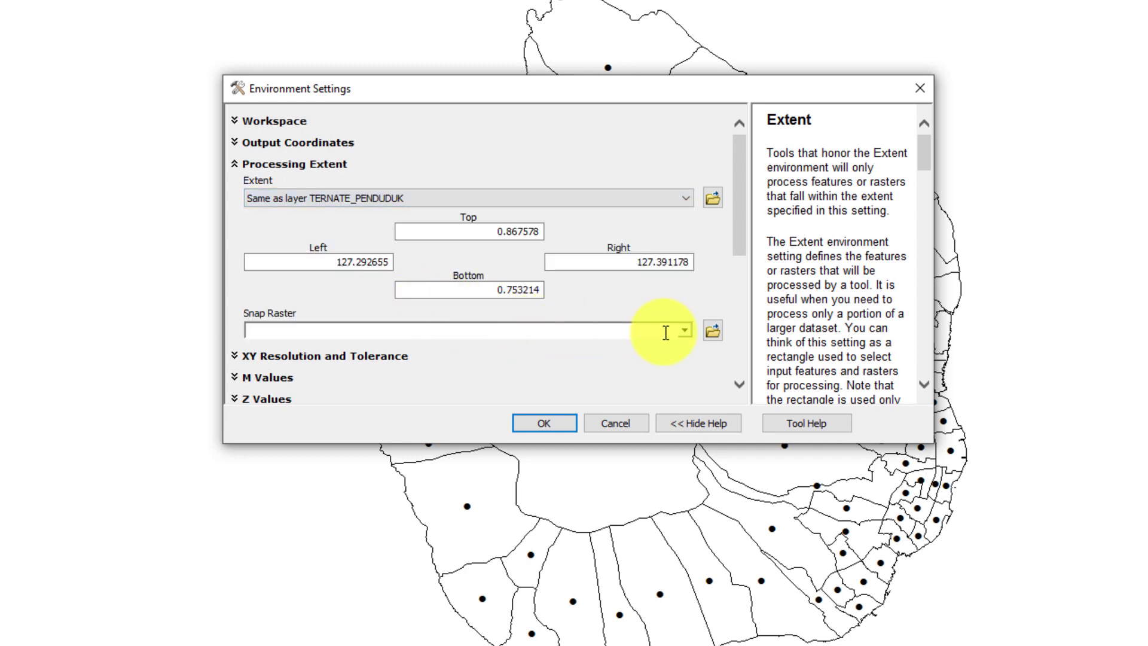
- Set the raster analysis mask to TERNATE_PENDUDUK and run the IDW interpolation
{"action": "left_click_drag", "start_coordinate": [746, 231], "coordinate": [745, 361]}
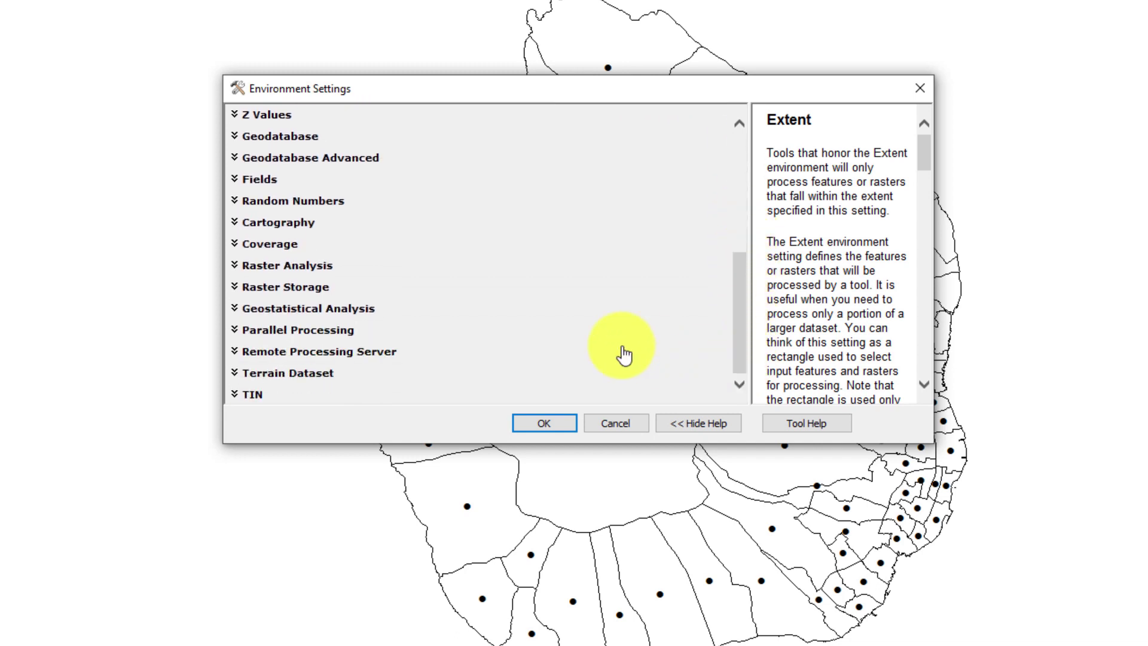
{"action": "left_click", "coordinate": [301, 272]}
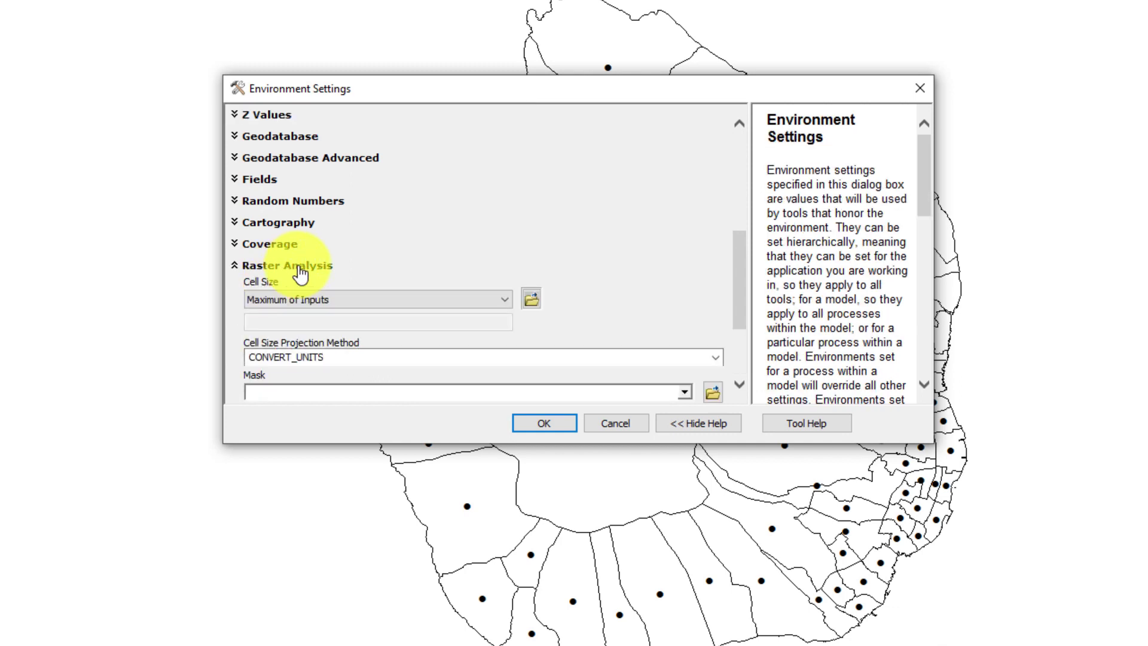
{"action": "left_click_drag", "start_coordinate": [738, 267], "coordinate": [742, 301]}
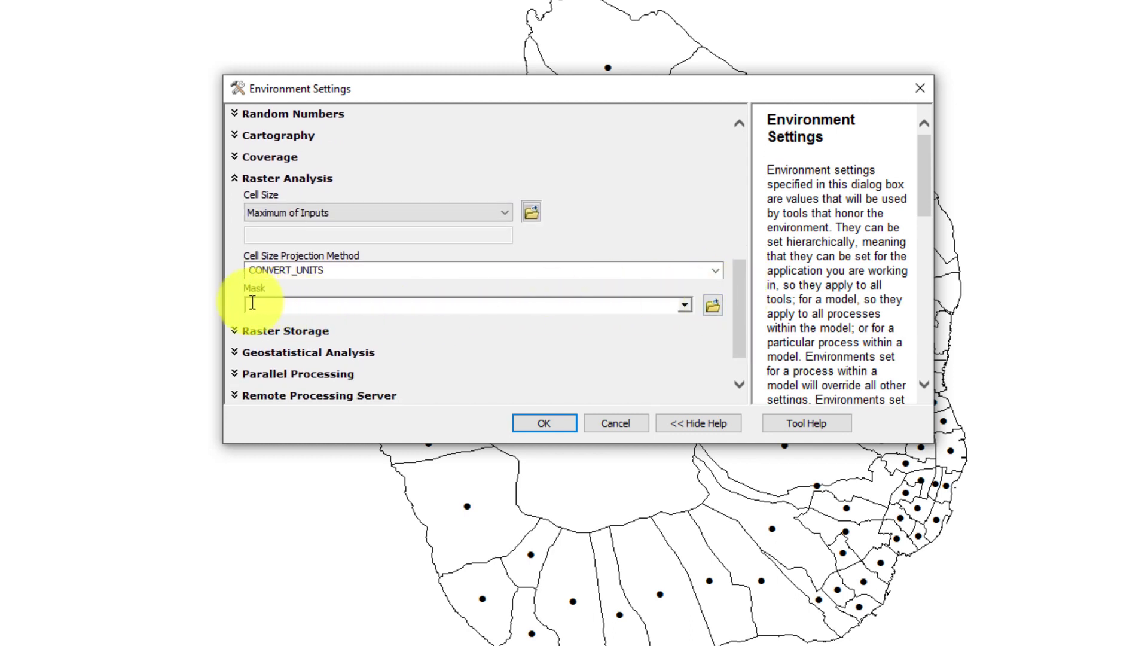
{"action": "left_click", "coordinate": [685, 306]}
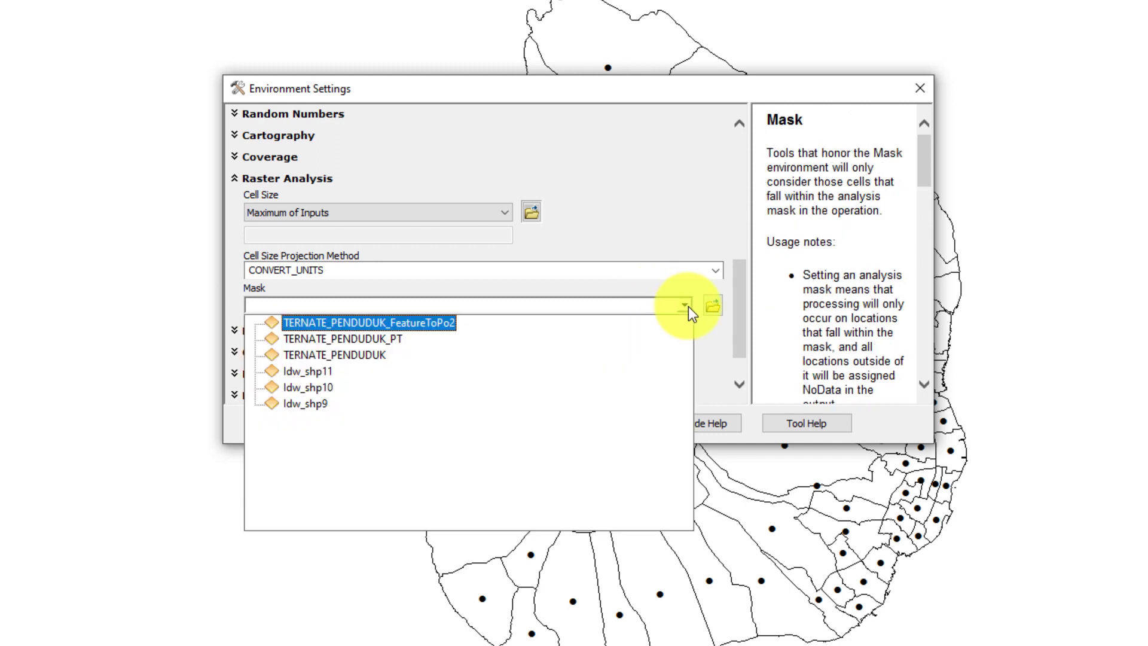
{"action": "left_click", "coordinate": [338, 357]}
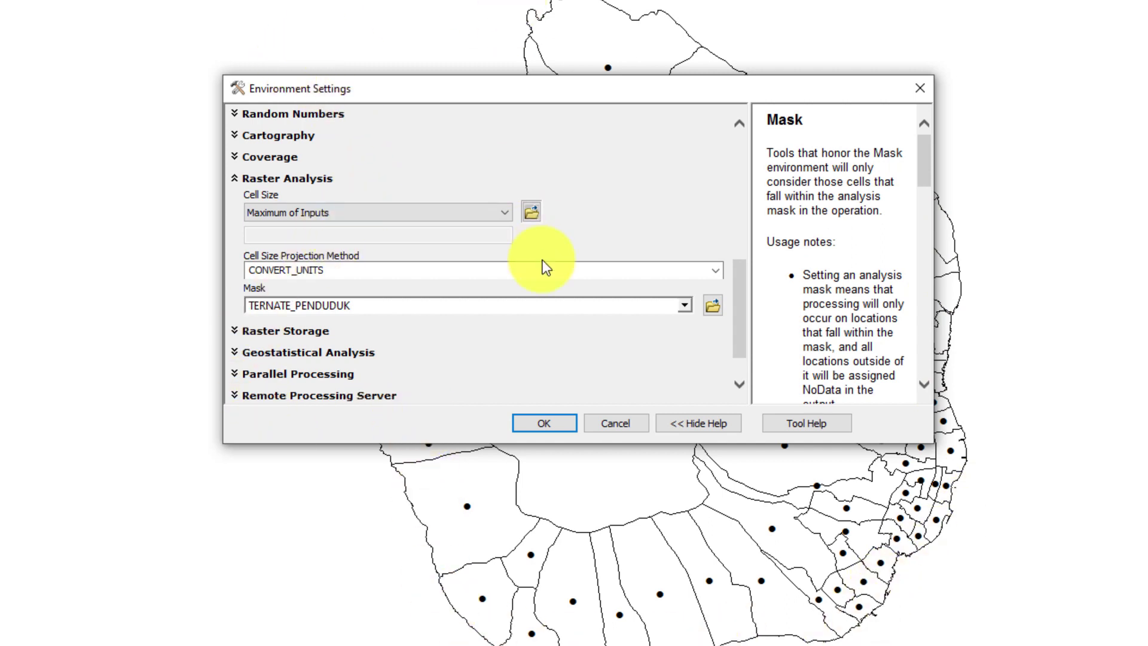
{"action": "left_click", "coordinate": [547, 426]}
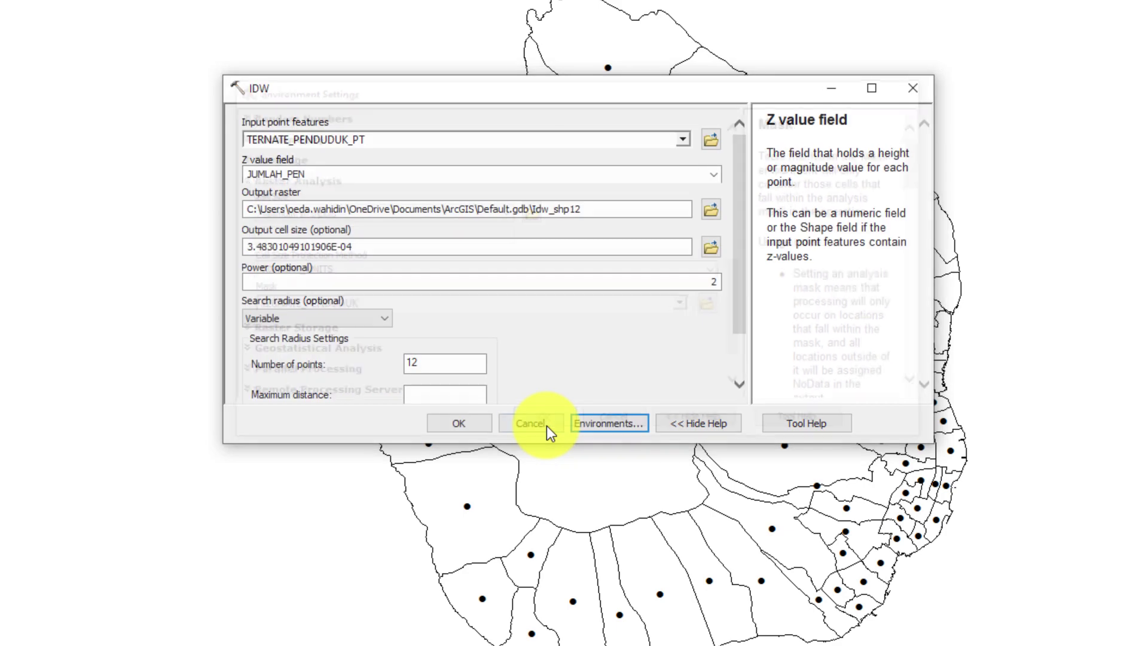
{"action": "left_click", "coordinate": [462, 428]}
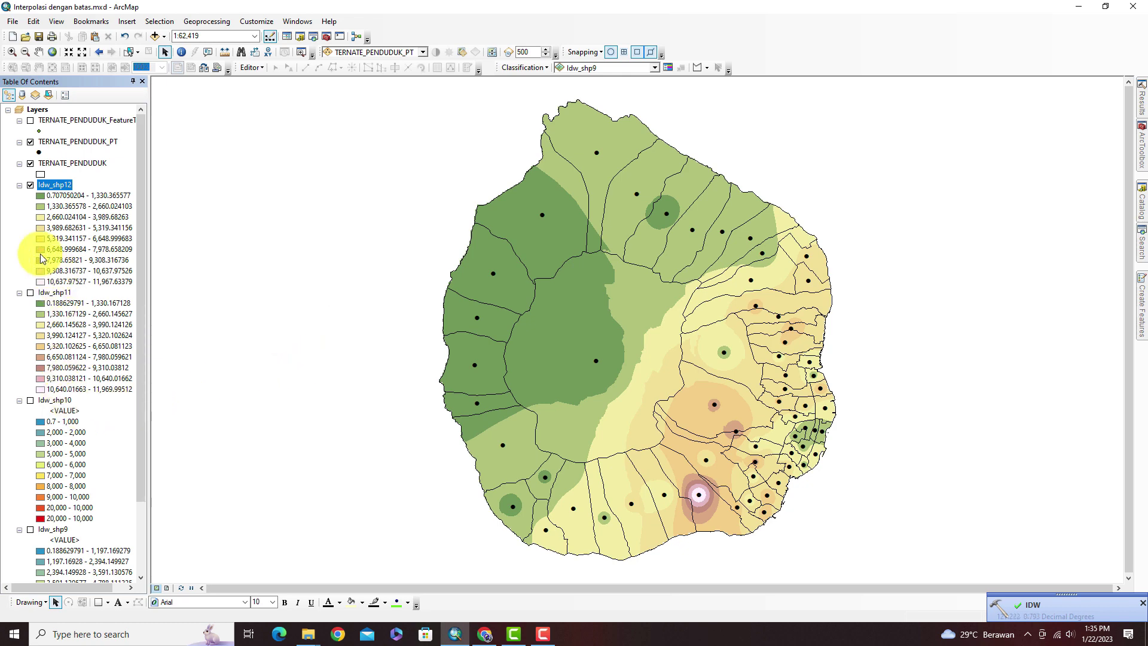
- Compare the unmasked Idw_shp11 raster with the masked Idw_shp12 by toggling their visibility, leaving only Idw_shp12 shown
{"action": "left_click", "coordinate": [30, 293]}
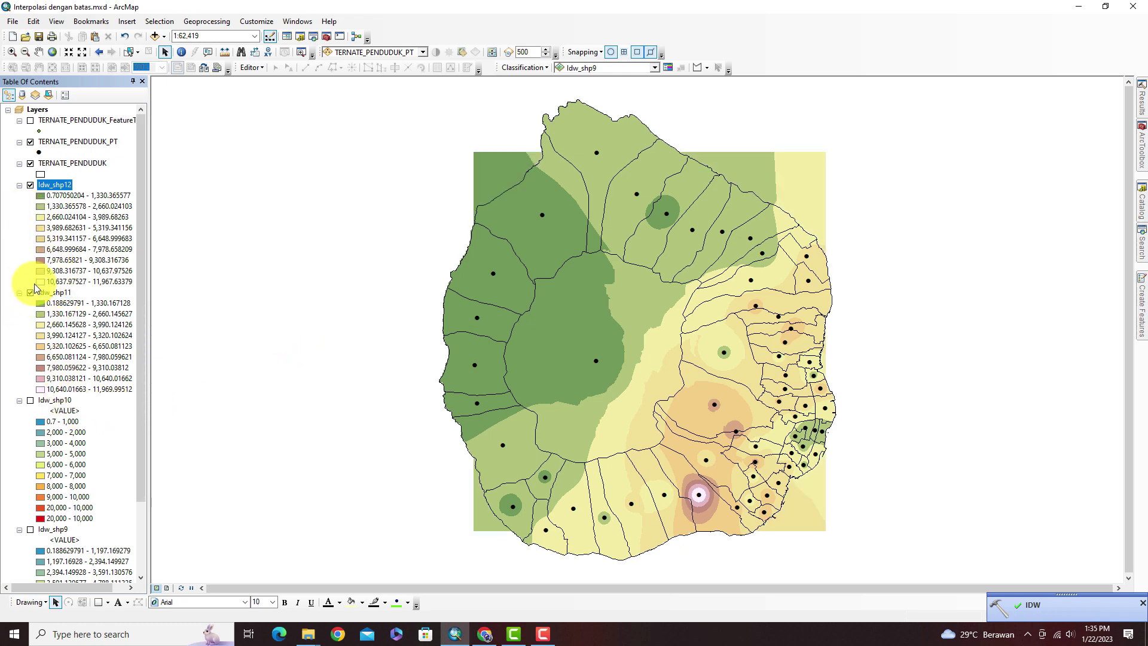
{"action": "left_click", "coordinate": [31, 186]}
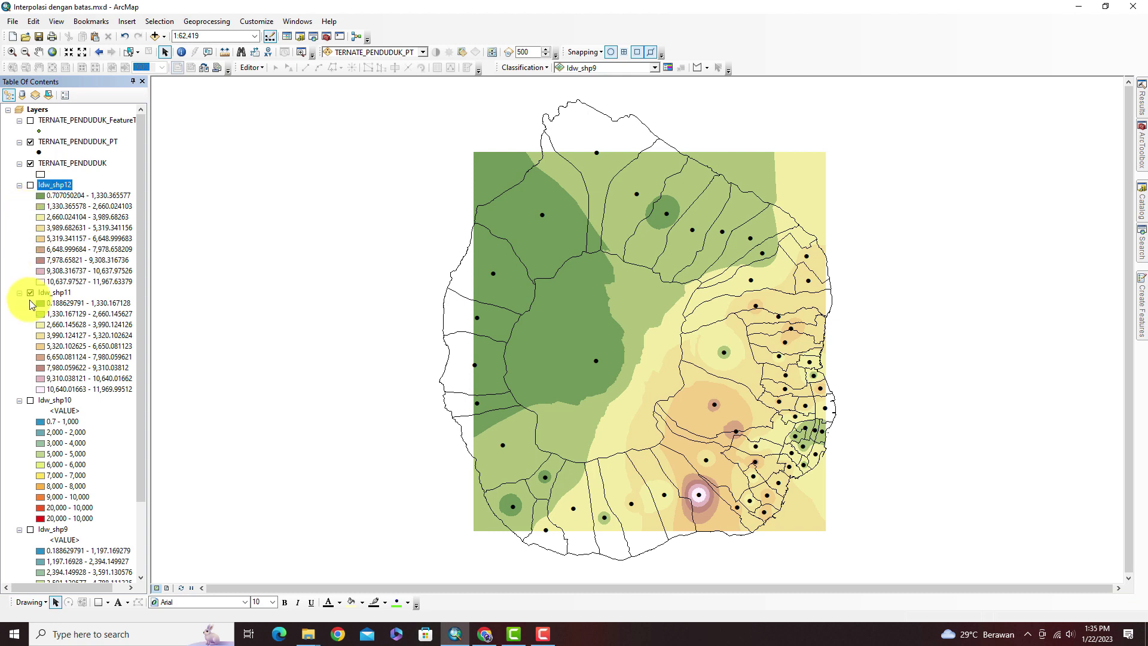
{"action": "left_click", "coordinate": [30, 292]}
{"action": "left_click", "coordinate": [30, 185]}
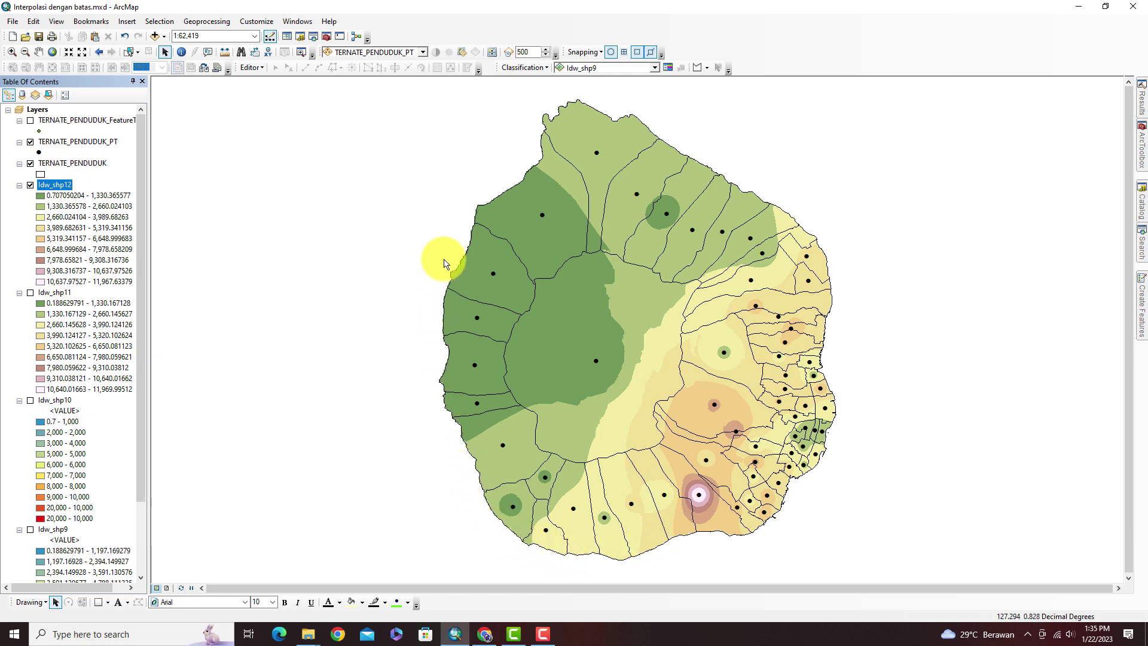
- Give the Idw_shp12 raster the blue-to-yellow-to-red color ramp and divide it into 10 classes
{"action": "double_click", "coordinate": [60, 189]}
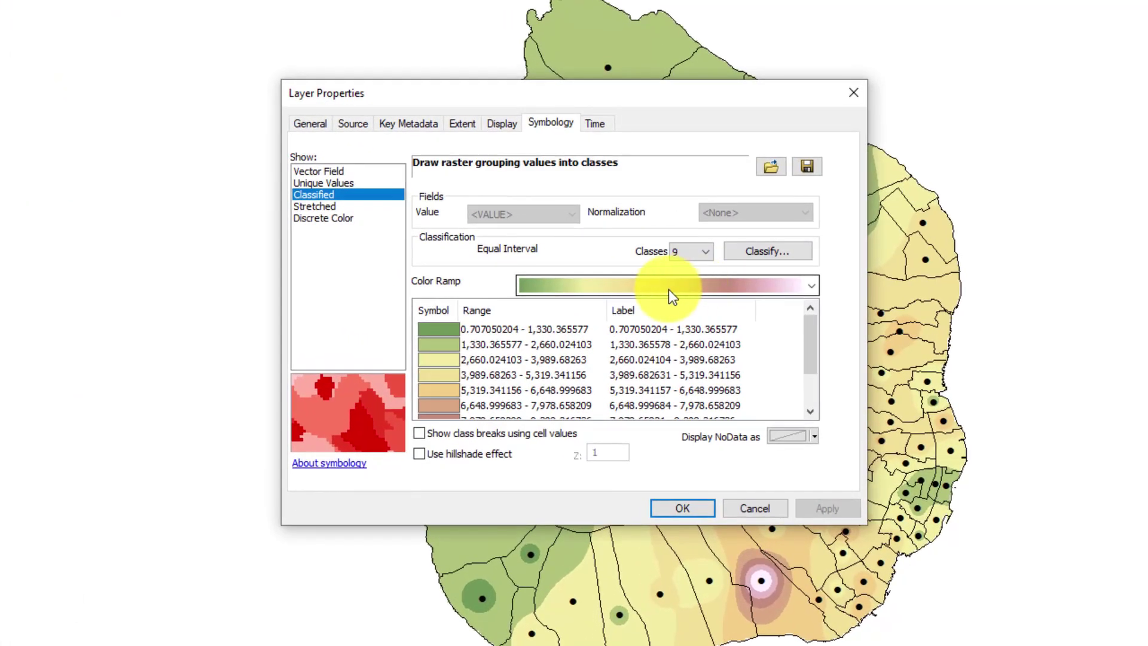
{"action": "left_click", "coordinate": [637, 300]}
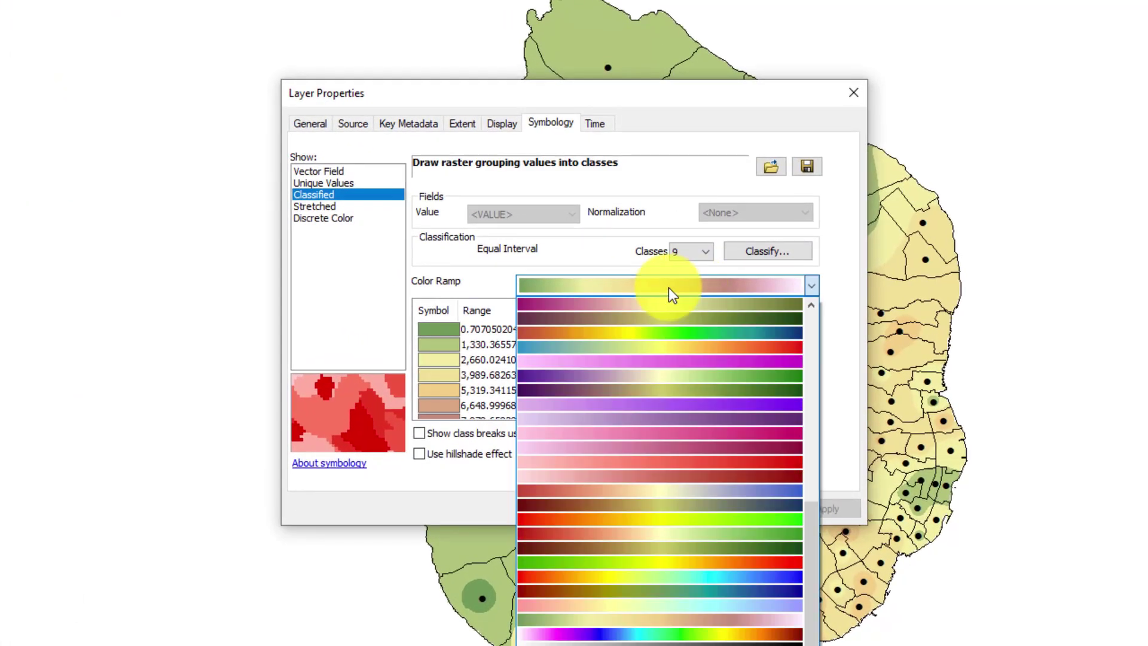
{"action": "left_click", "coordinate": [530, 346]}
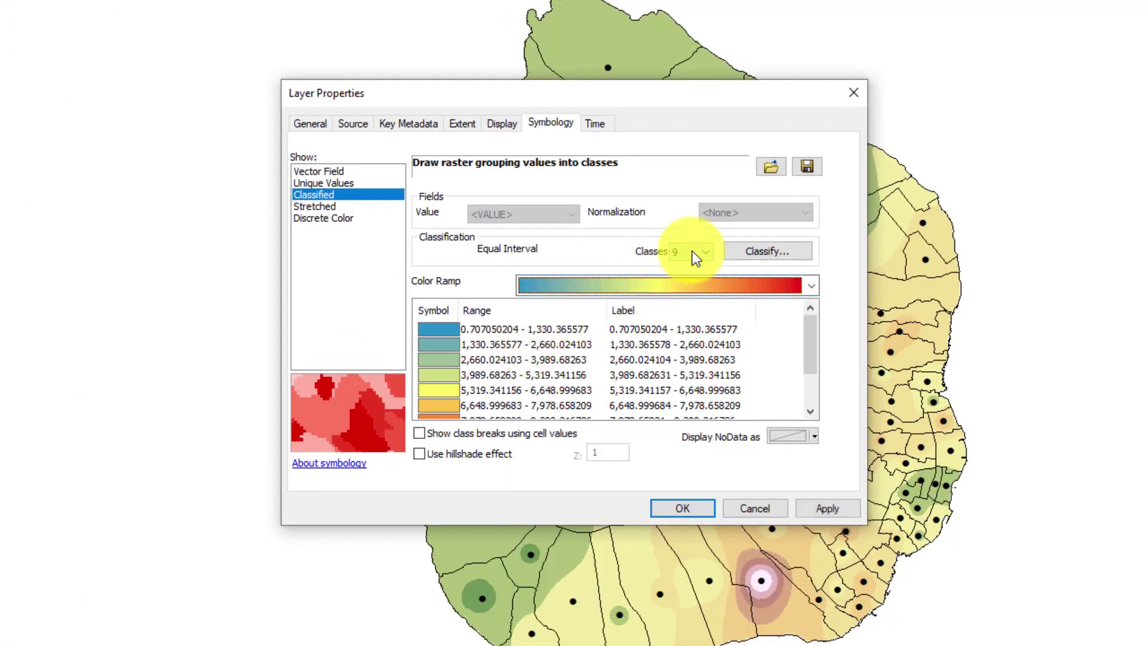
{"action": "left_click", "coordinate": [706, 252]}
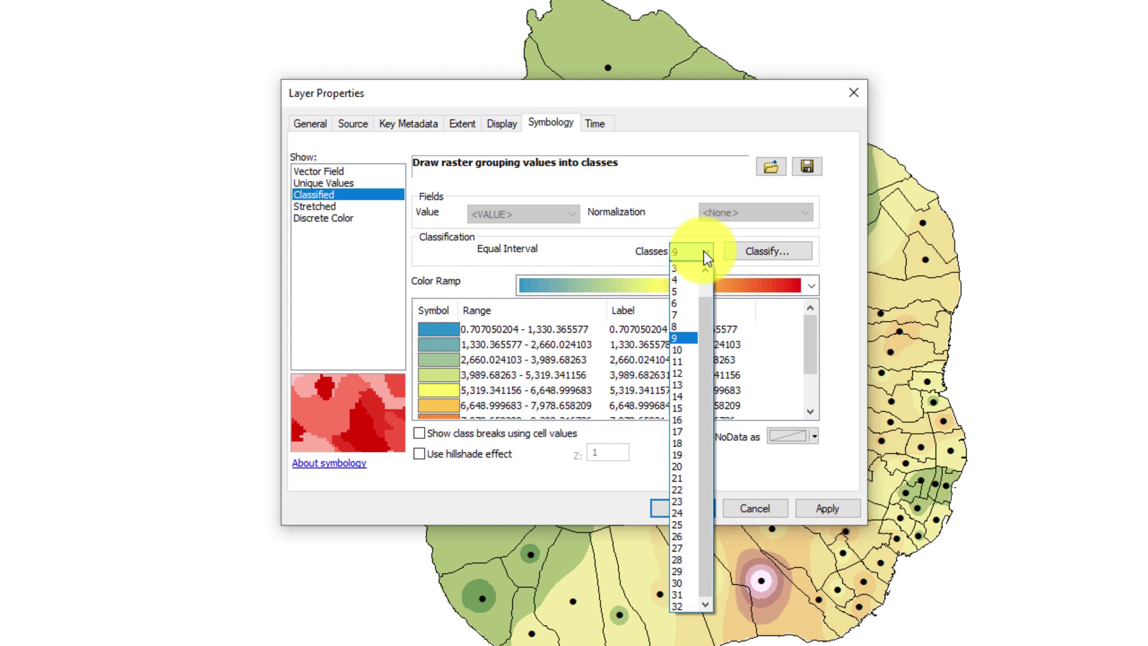
{"action": "left_click", "coordinate": [681, 350]}
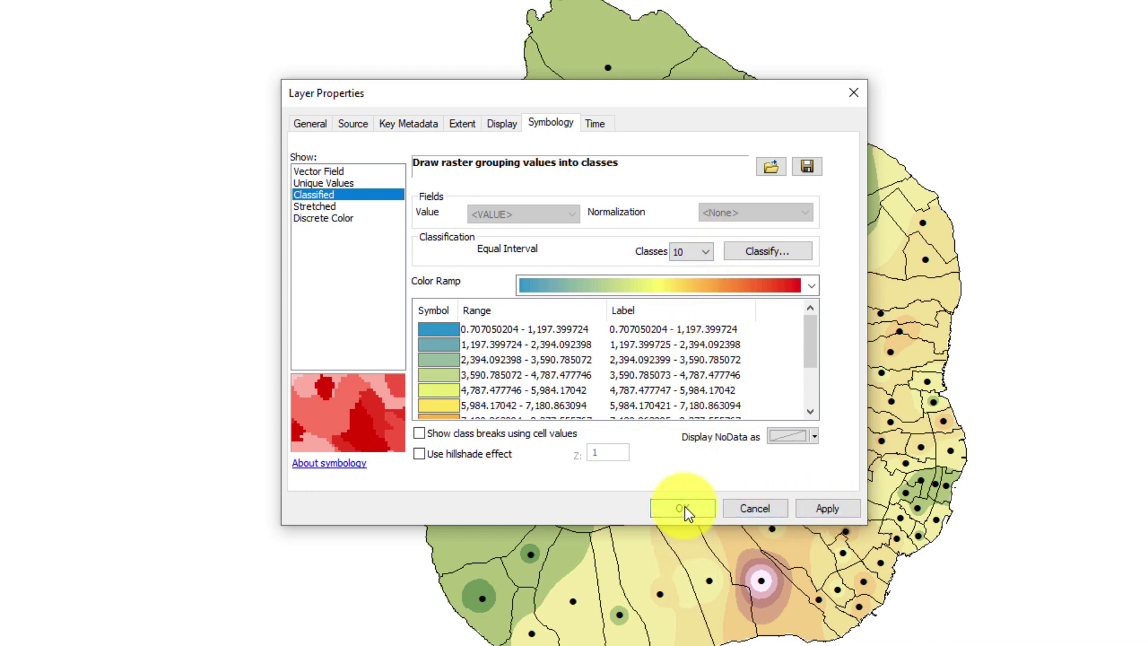
- Format the Idw_shp12 class labels to 1 significant digit and apply the symbology
{"action": "right_click", "coordinate": [697, 310]}
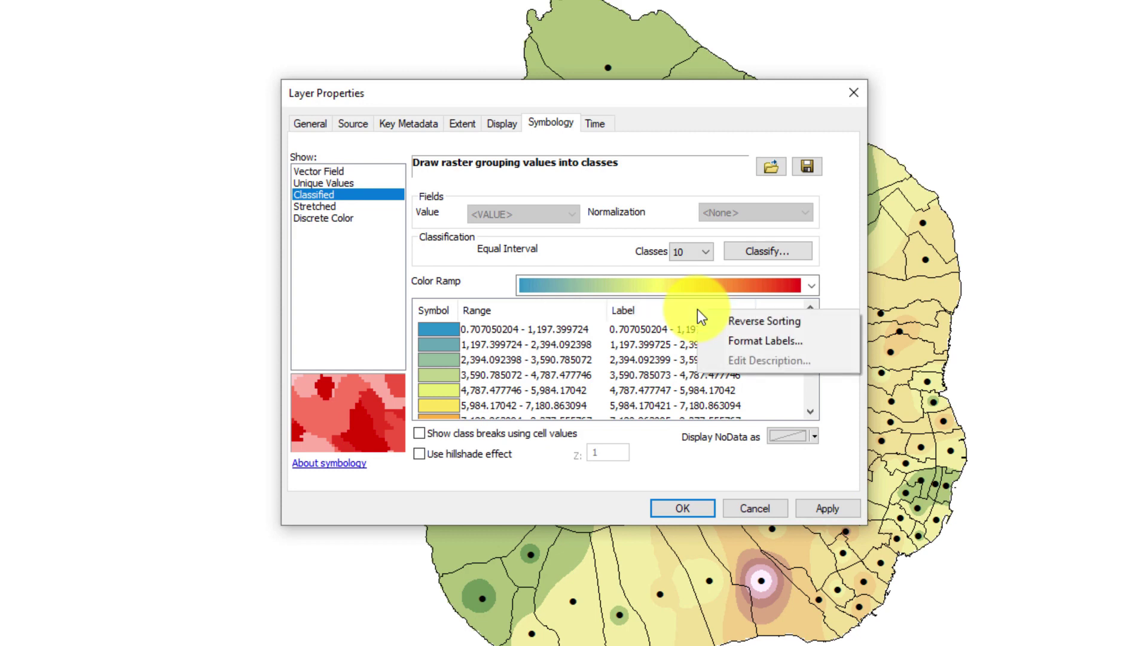
{"action": "left_click", "coordinate": [733, 338]}
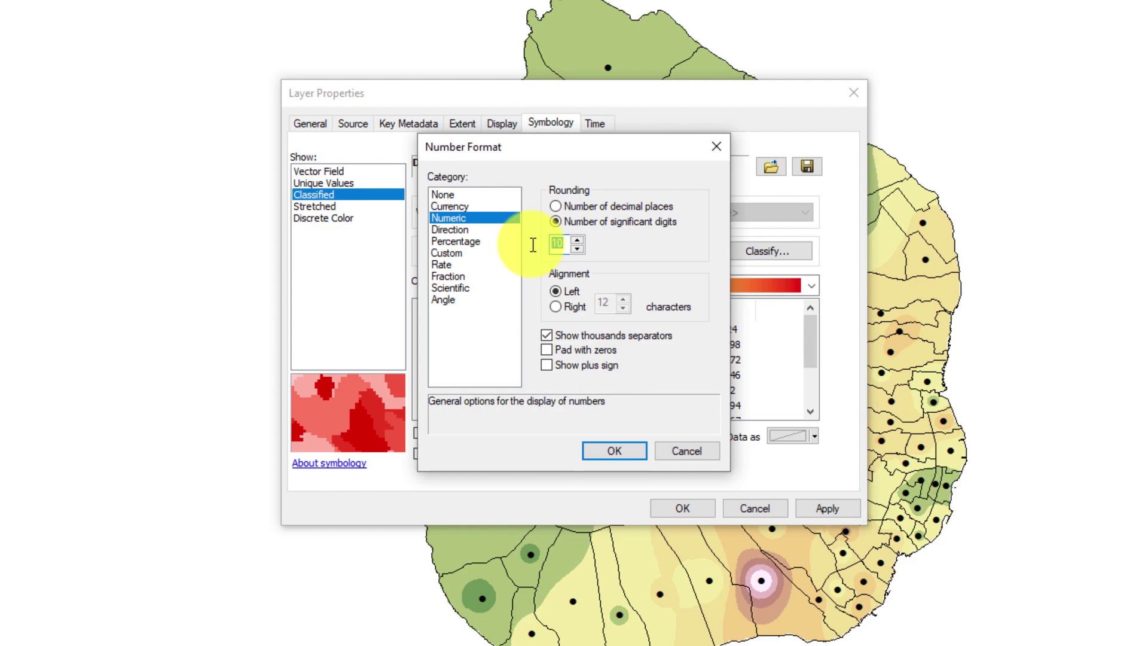
{"action": "type", "text": "1"}
{"action": "left_click", "coordinate": [594, 450]}
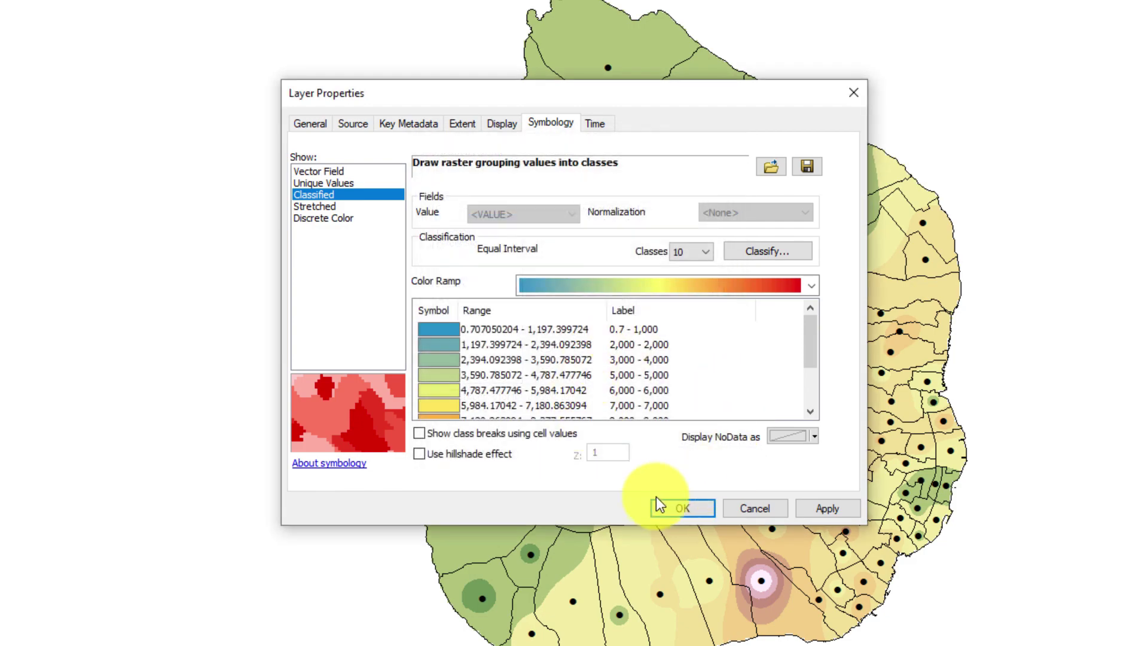
{"action": "left_click", "coordinate": [661, 513]}
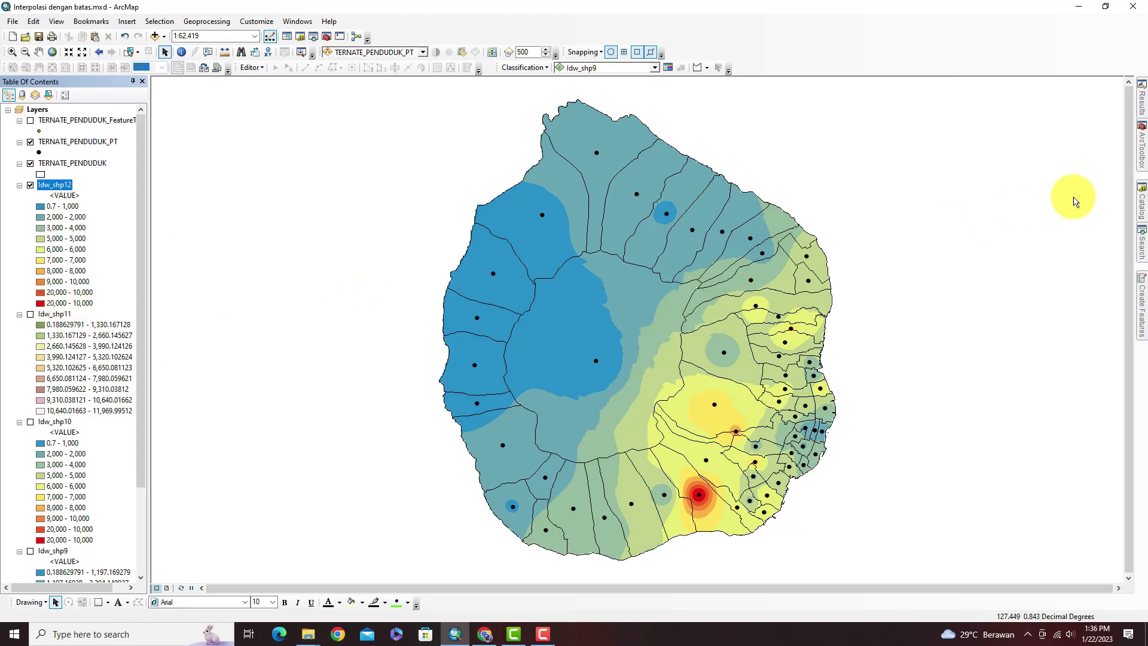
- Set up a Kriging interpolation with TERNATE_PENDUDUK_PT as the input points and JUMLAH_PEN as the Z value field
{"action": "left_click", "coordinate": [1142, 146]}
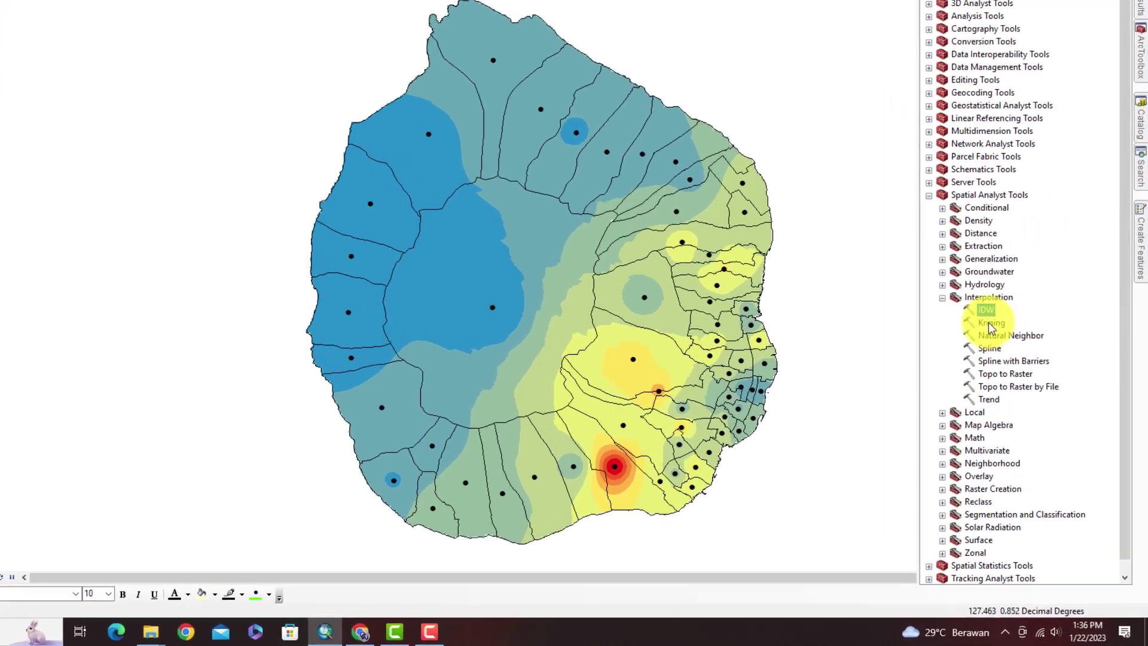
{"action": "double_click", "coordinate": [1015, 374]}
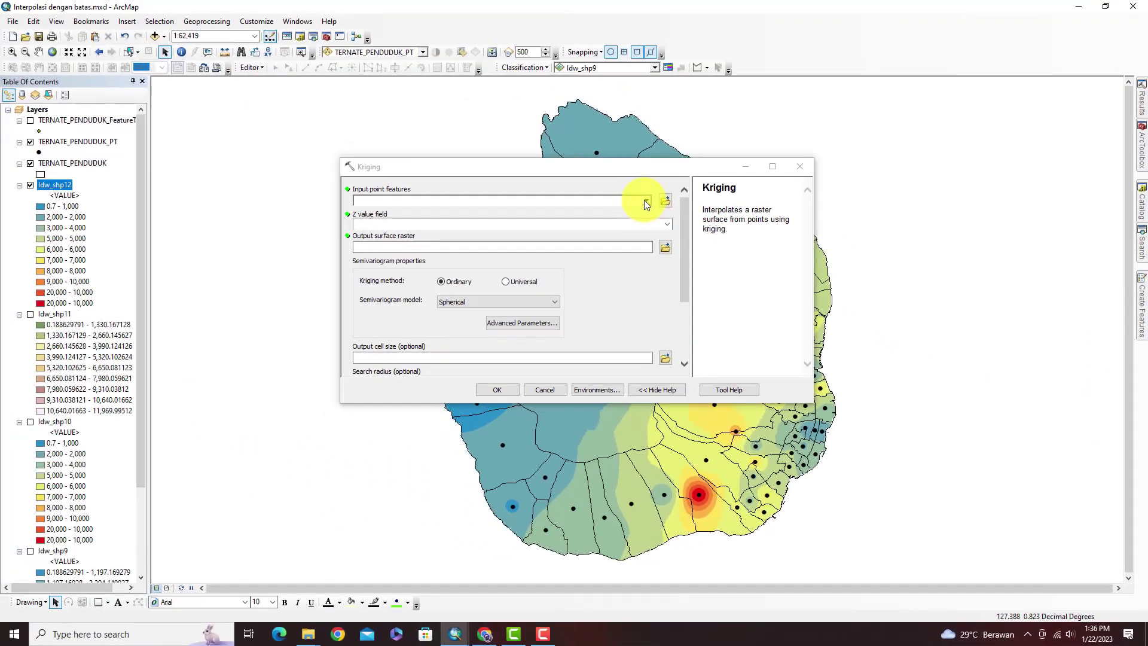
{"action": "left_click", "coordinate": [645, 200]}
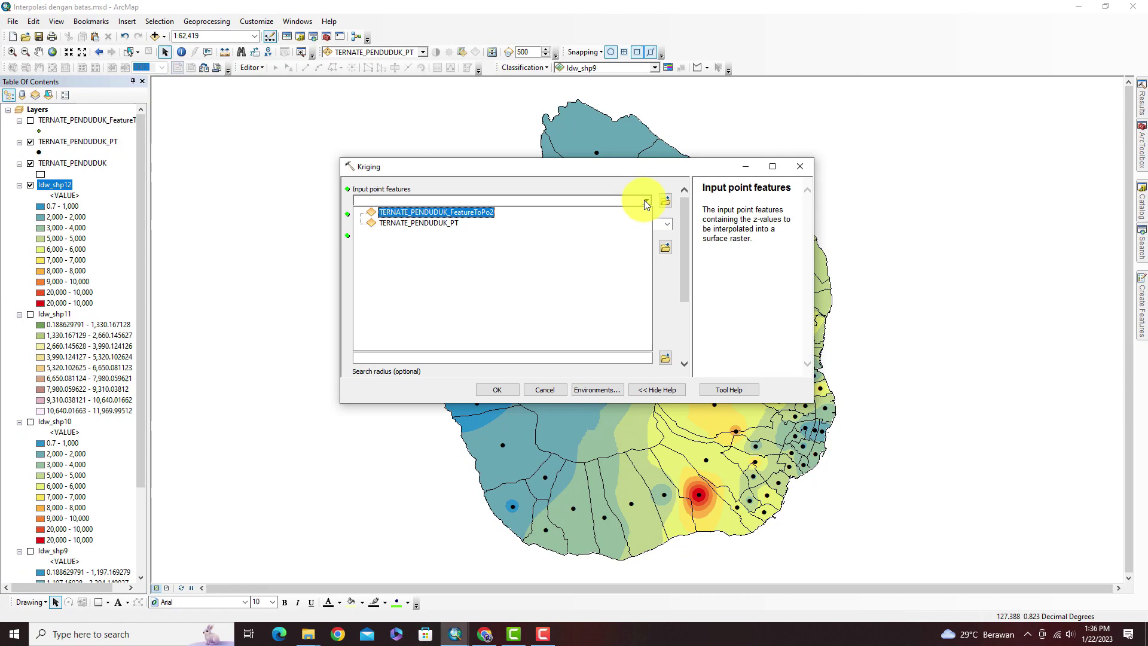
{"action": "left_click", "coordinate": [411, 222]}
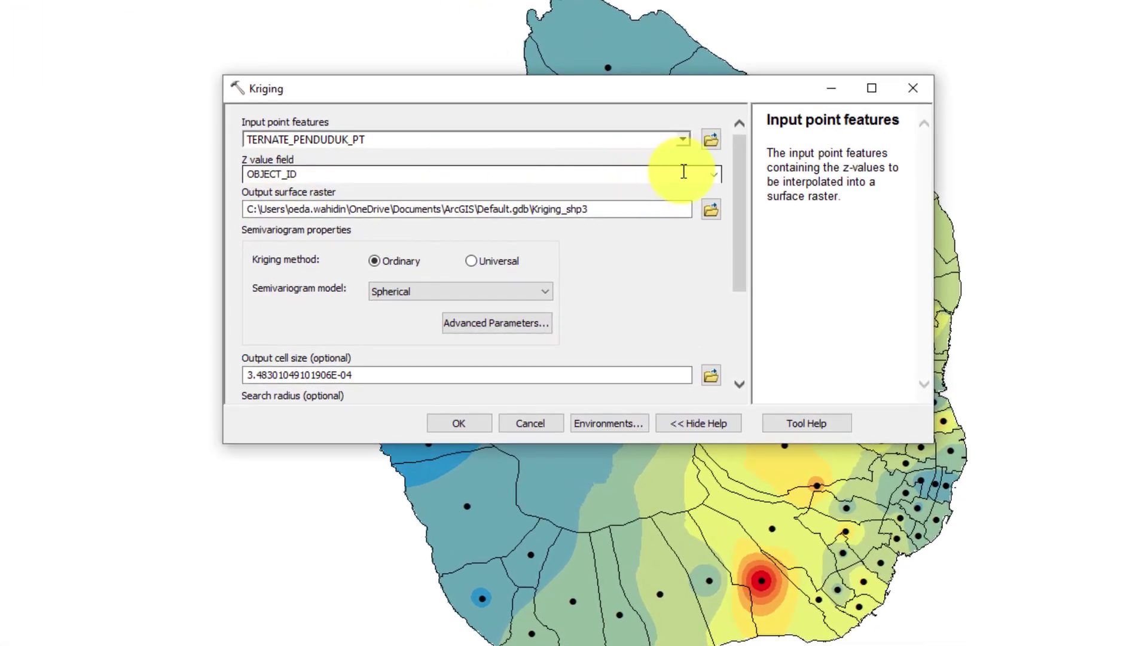
{"action": "left_click", "coordinate": [714, 174]}
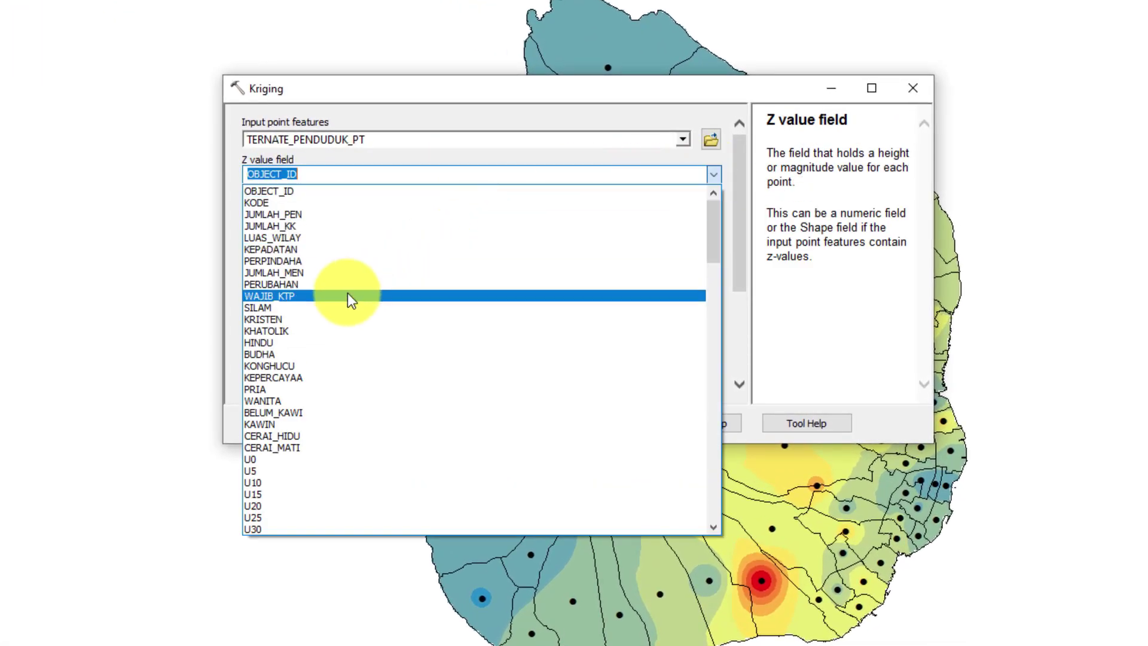
{"action": "left_click", "coordinate": [302, 214]}
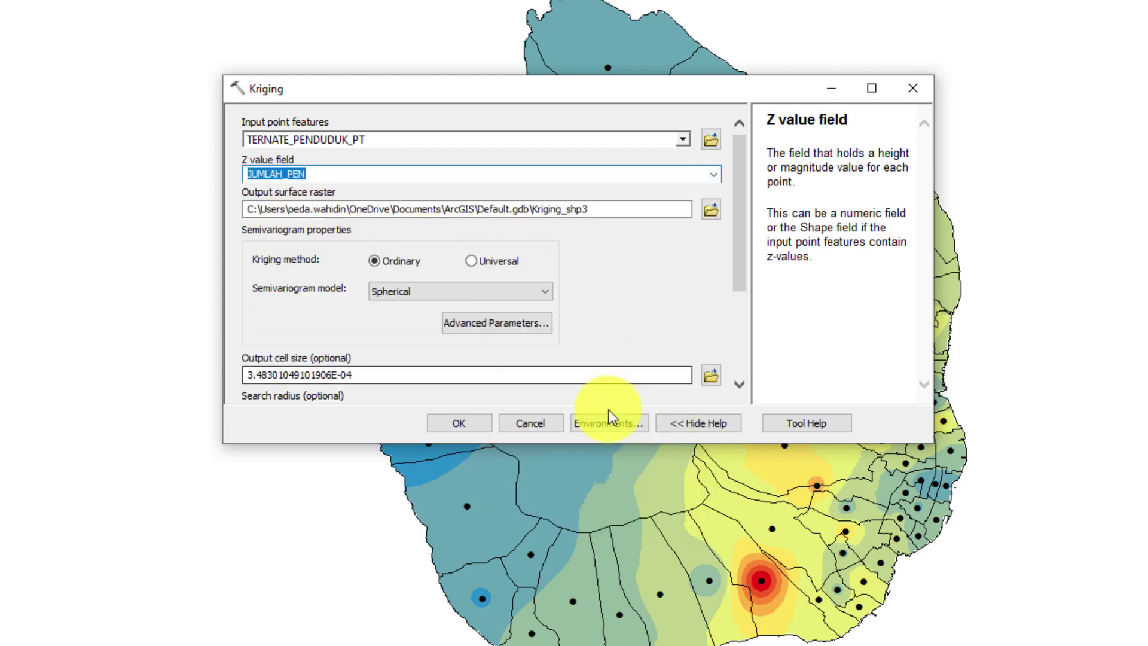
- Set the Kriging tool's processing extent environment to Same as layer TERNATE_PENDUDUK
{"action": "left_click", "coordinate": [601, 423]}
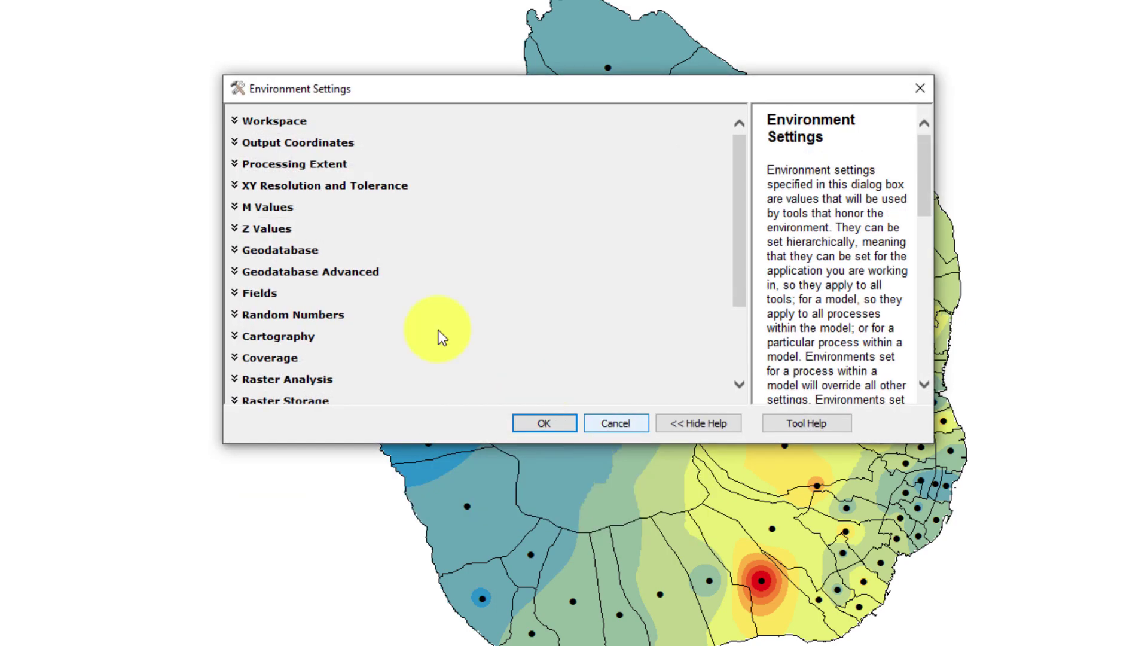
{"action": "left_click", "coordinate": [286, 167]}
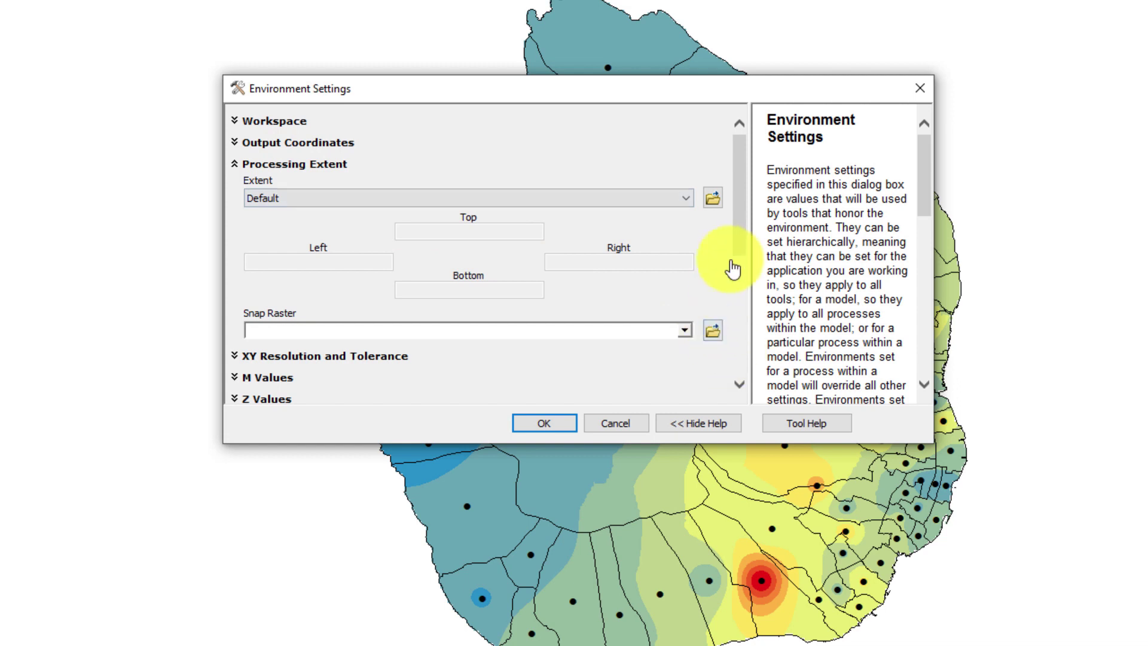
{"action": "scroll", "coordinate": [740, 250], "scroll_direction": "down", "scroll_amount": 1}
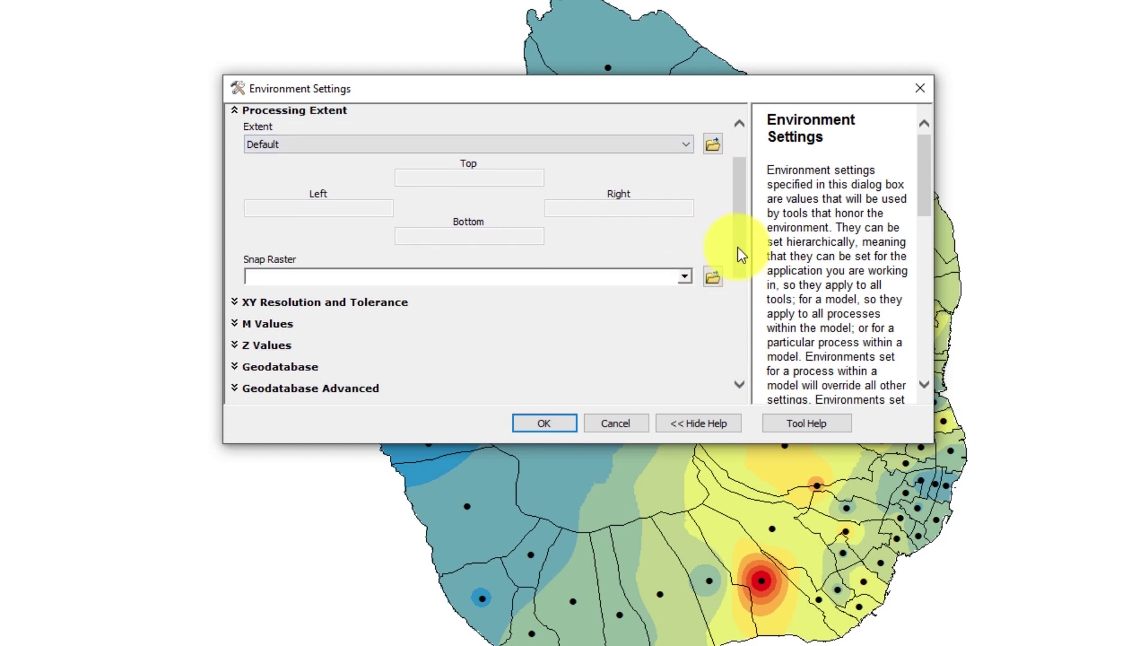
{"action": "left_click", "coordinate": [684, 144]}
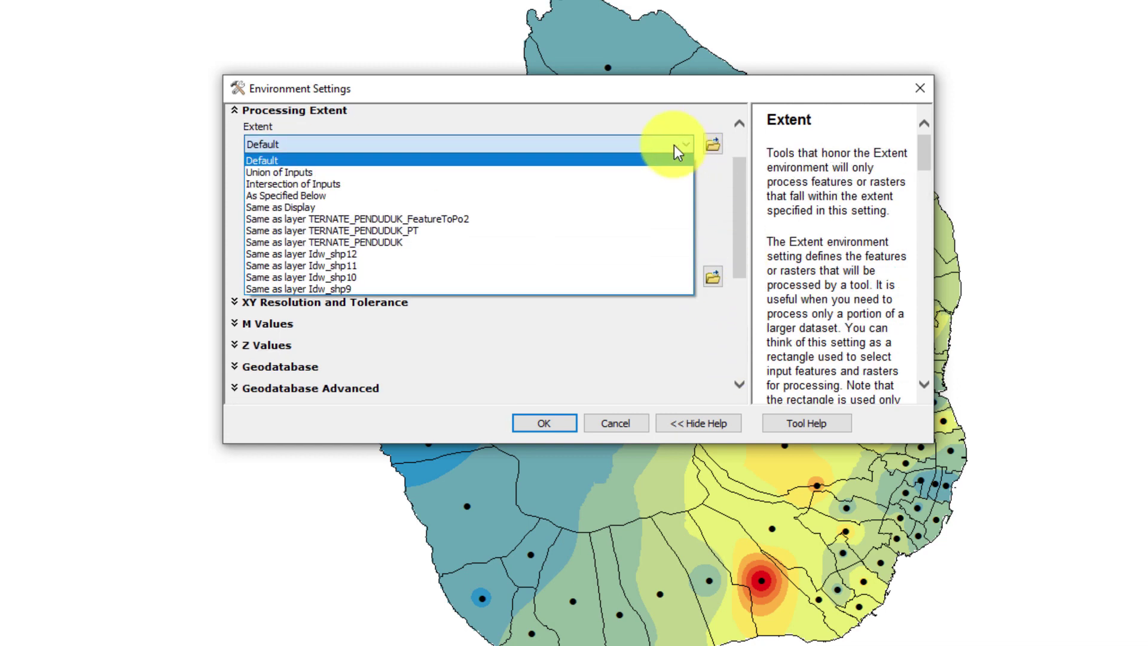
{"action": "left_click", "coordinate": [357, 243]}
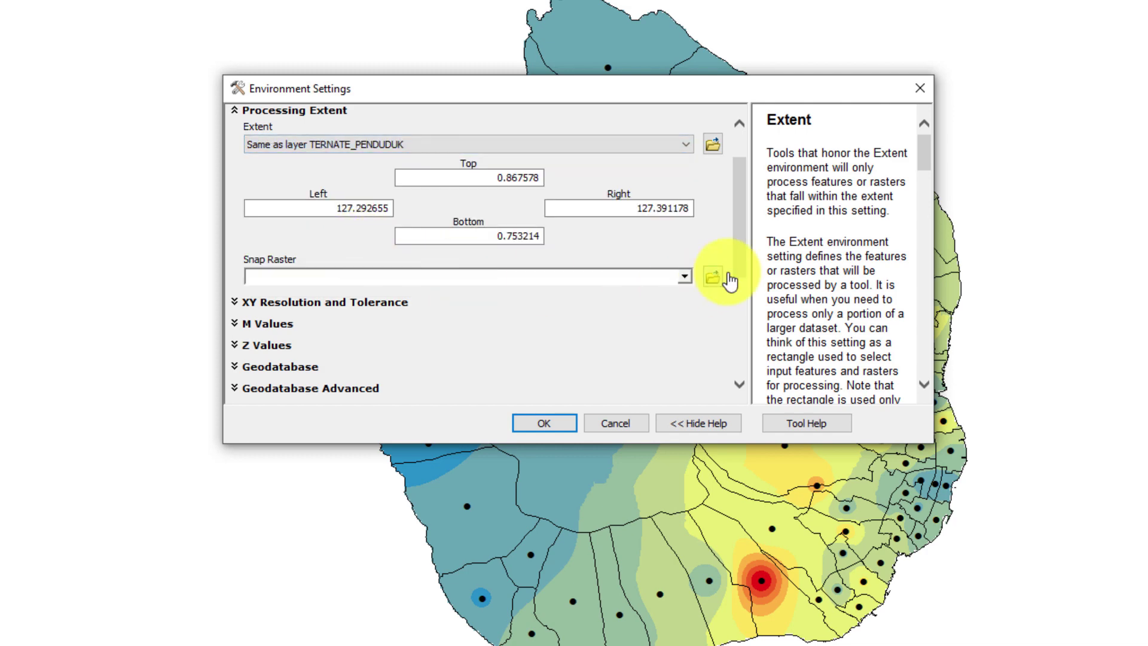
- Set the Kriging tool's raster analysis mask to TERNATE_PENDUDUK and run the interpolation
{"action": "scroll", "coordinate": [737, 242], "scroll_direction": "down", "scroll_amount": 2}
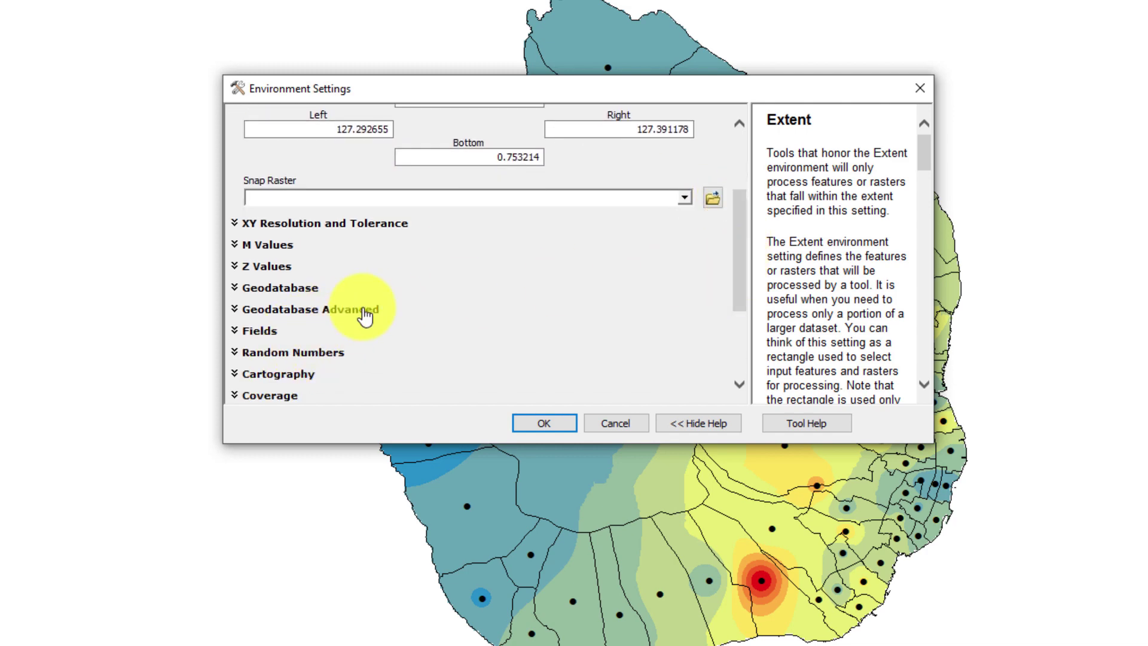
{"action": "scroll", "coordinate": [284, 305], "scroll_direction": "down", "scroll_amount": 3}
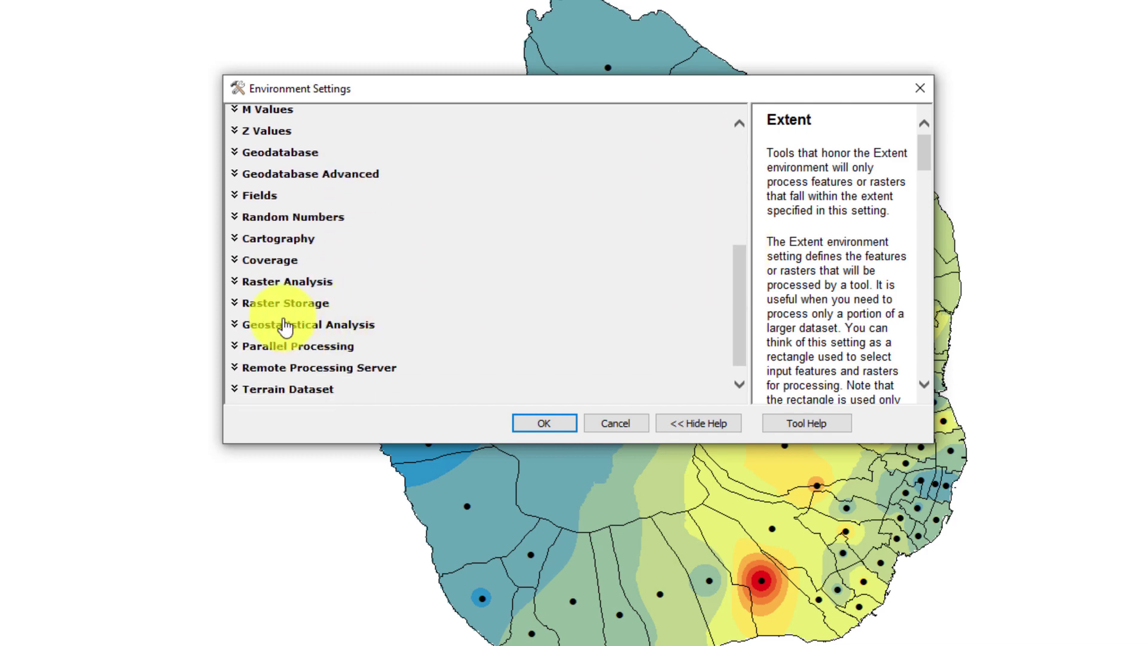
{"action": "left_click", "coordinate": [287, 282]}
{"action": "left_click_drag", "start_coordinate": [743, 281], "coordinate": [744, 320]}
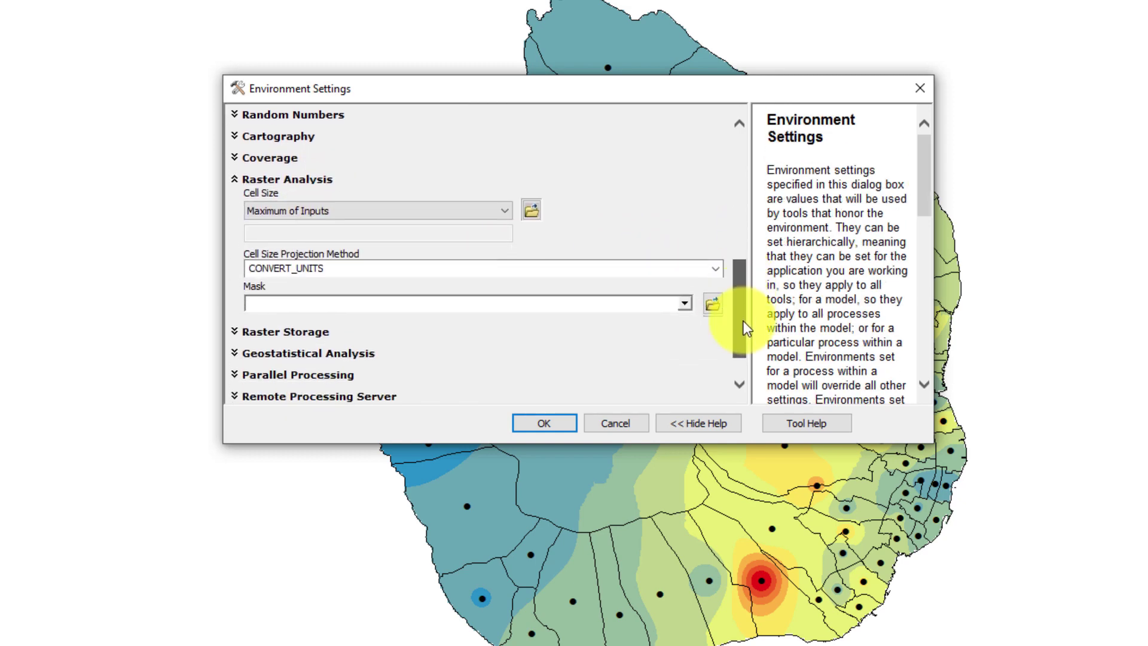
{"action": "left_click", "coordinate": [685, 293]}
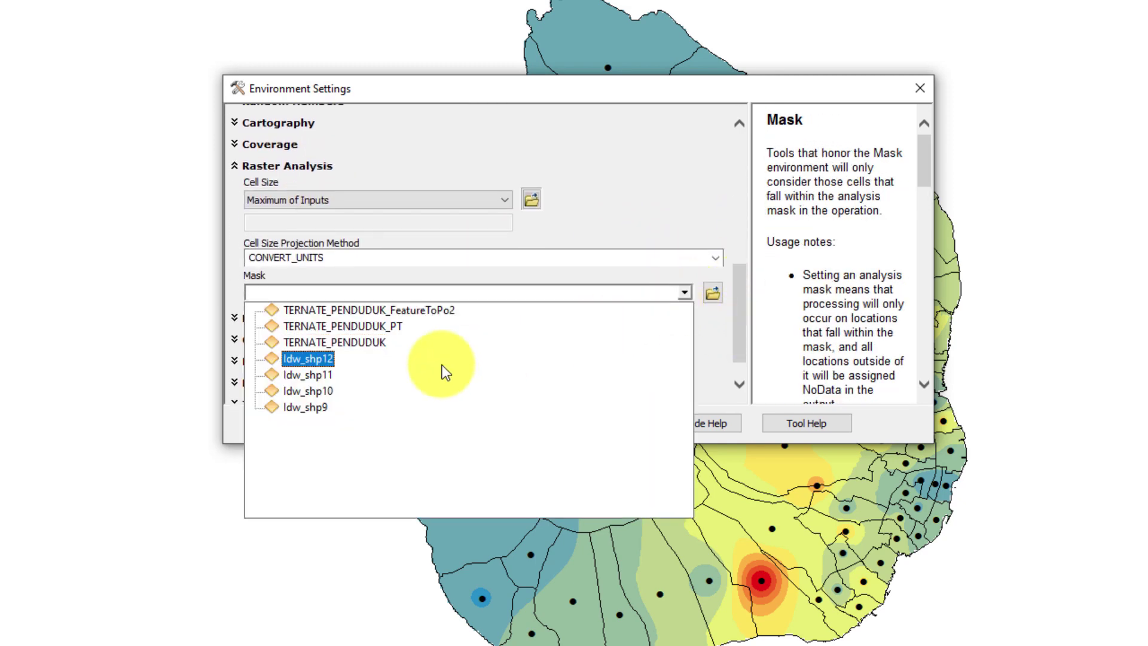
{"action": "left_click", "coordinate": [335, 342]}
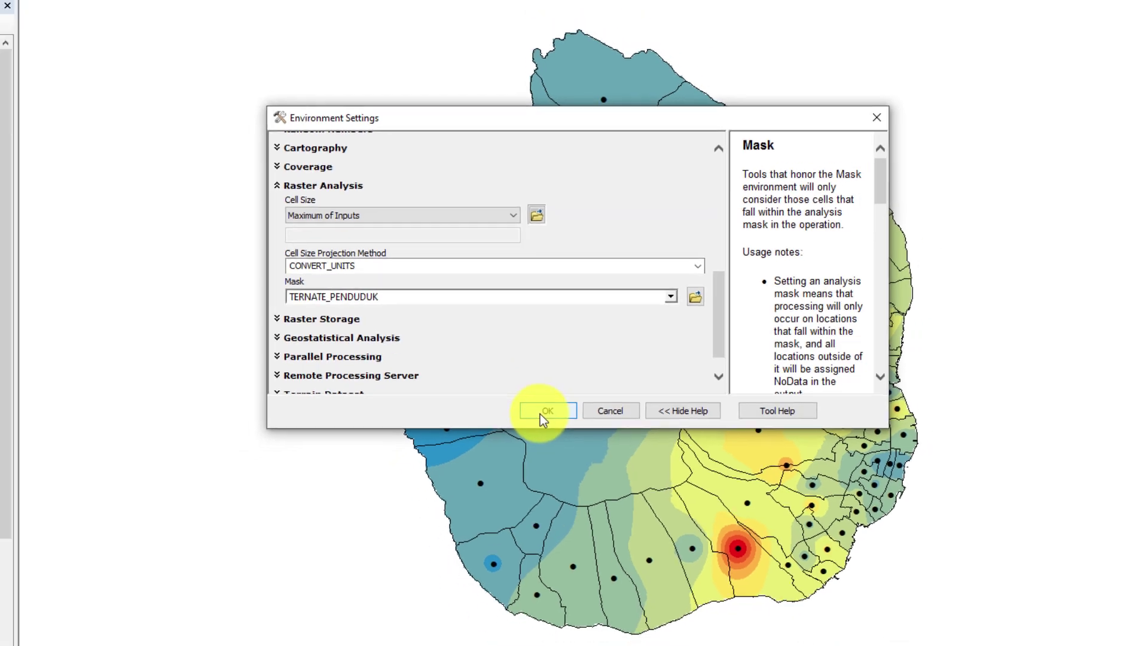
{"action": "left_click", "coordinate": [529, 421]}
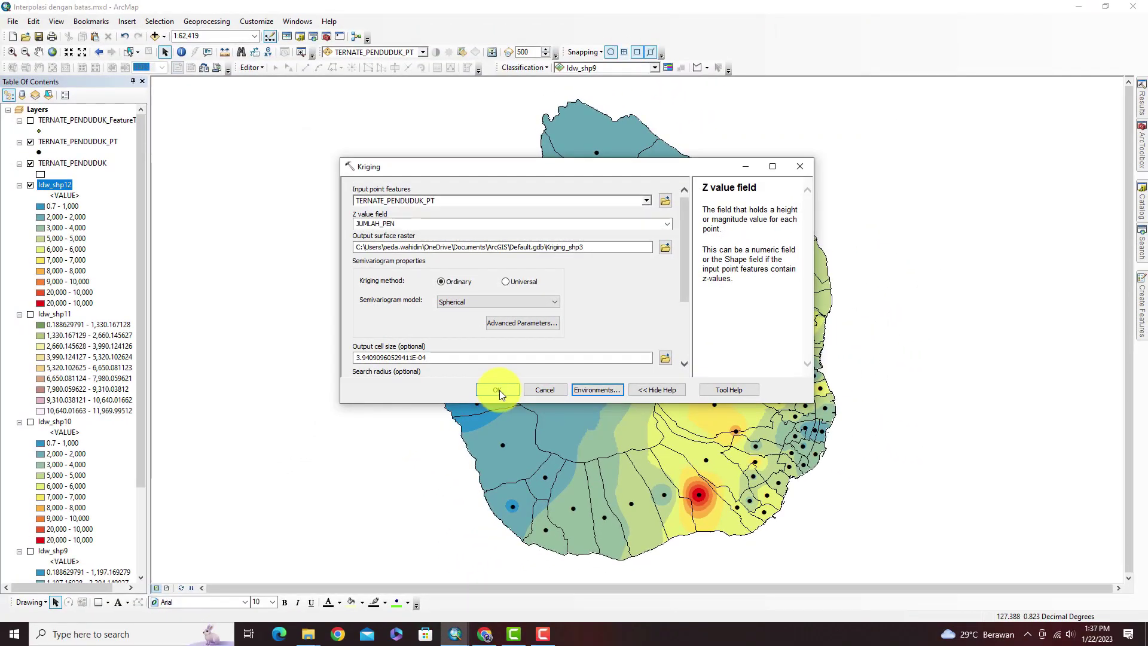
{"action": "left_click", "coordinate": [500, 390]}
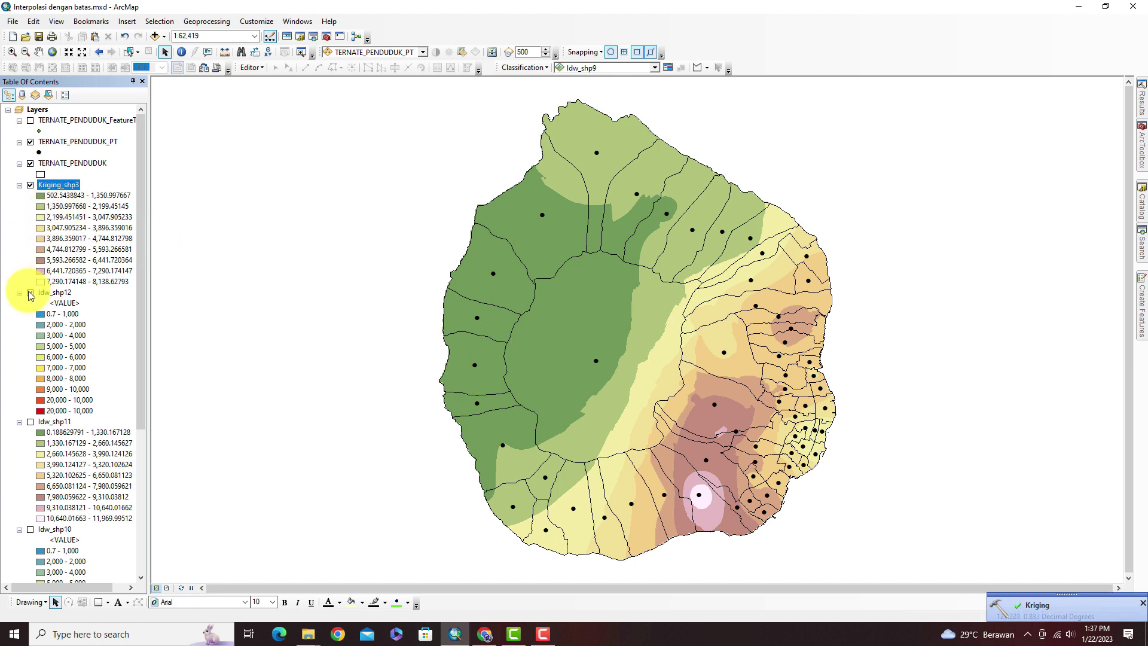
- Style the Kriging_shp3 raster with the white-magenta-blue-green-yellow-dark red spectrum ramp in 10 classes
{"action": "double_click", "coordinate": [61, 187]}
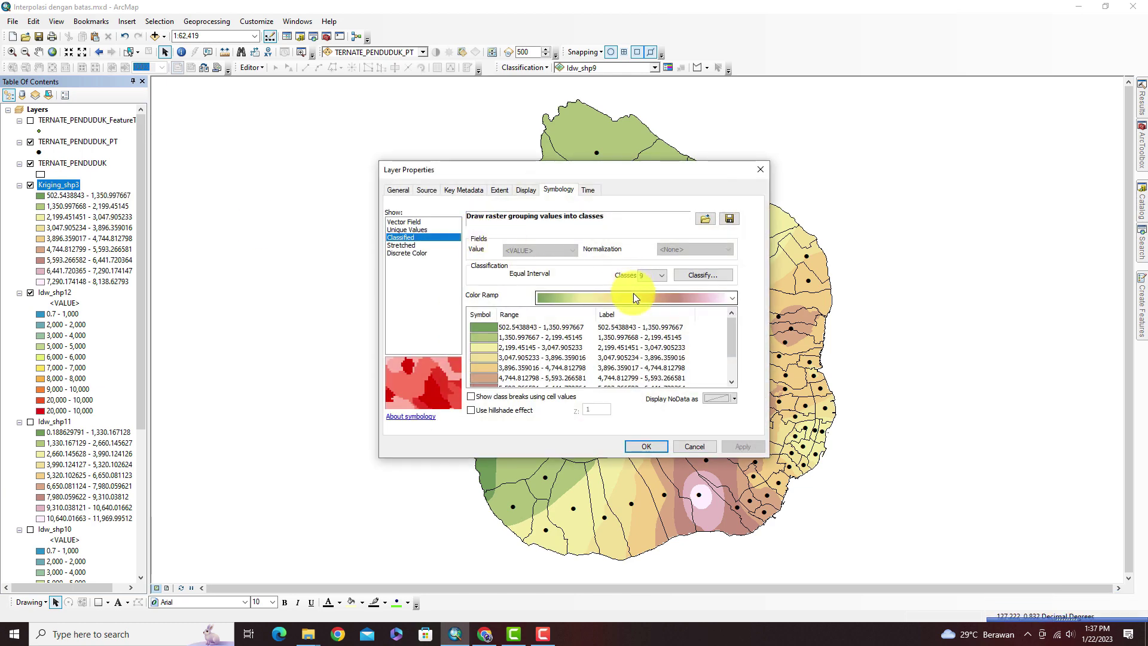
{"action": "left_click", "coordinate": [635, 297]}
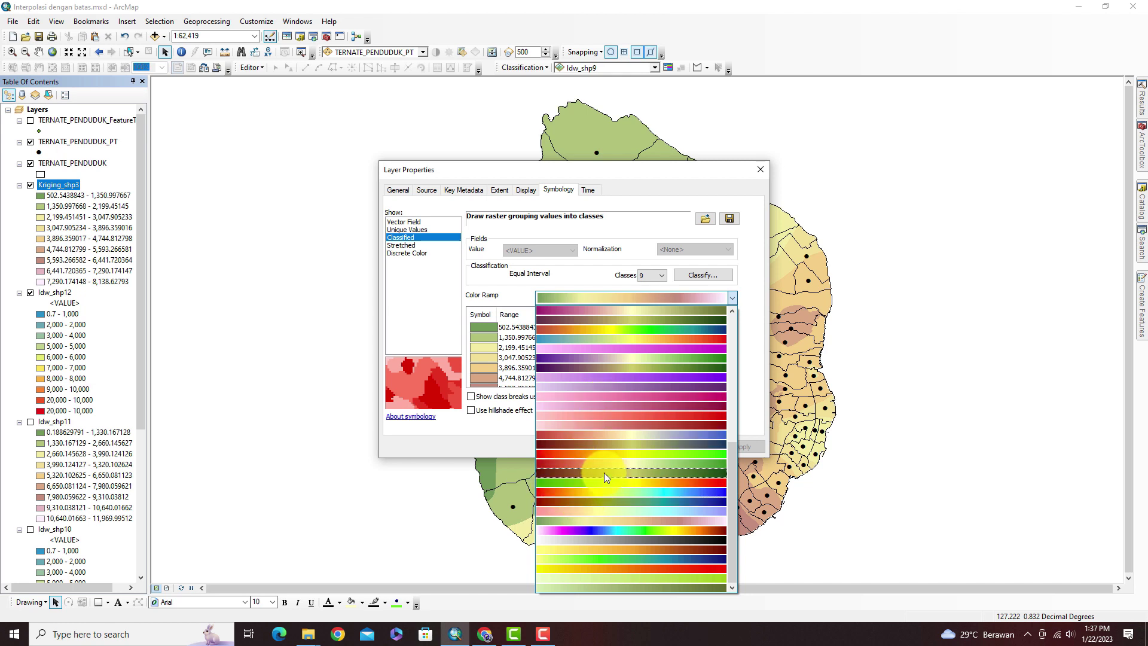
{"action": "left_click", "coordinate": [550, 530]}
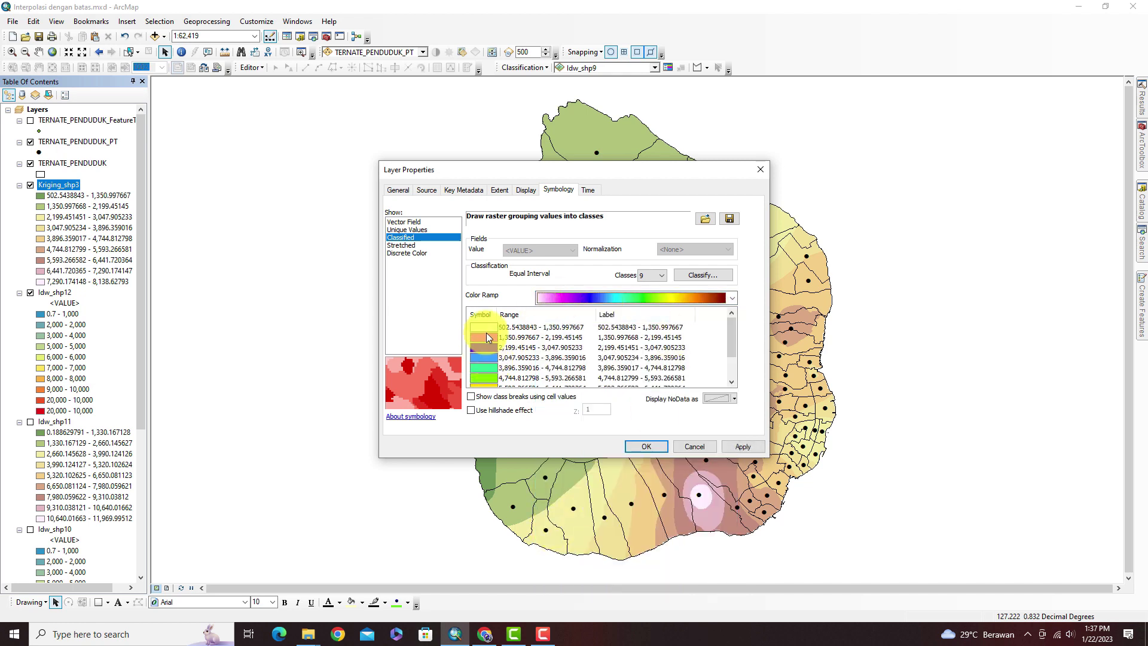
{"action": "left_click", "coordinate": [660, 275]}
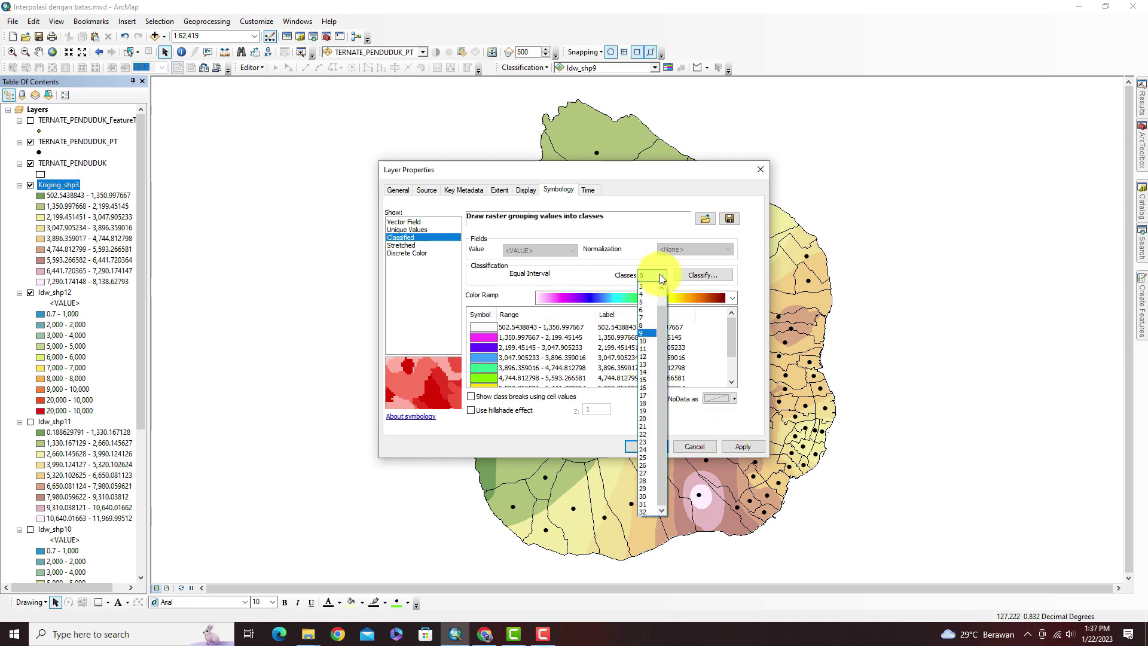
{"action": "left_click", "coordinate": [647, 340]}
{"action": "left_click", "coordinate": [740, 447]}
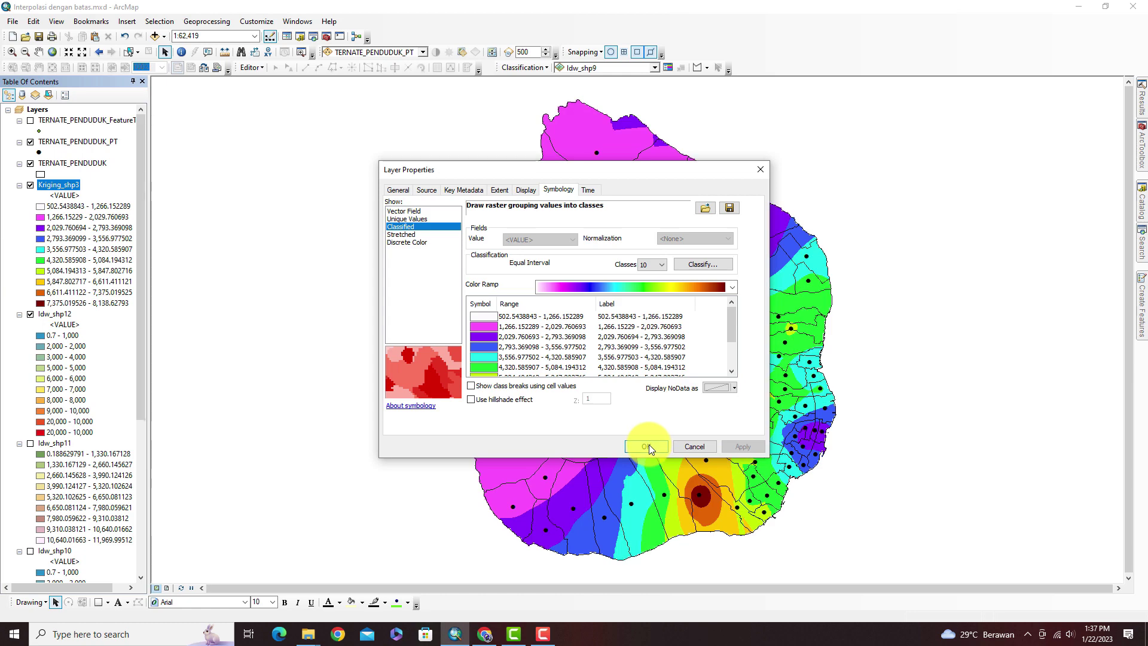
{"action": "left_click", "coordinate": [647, 446]}
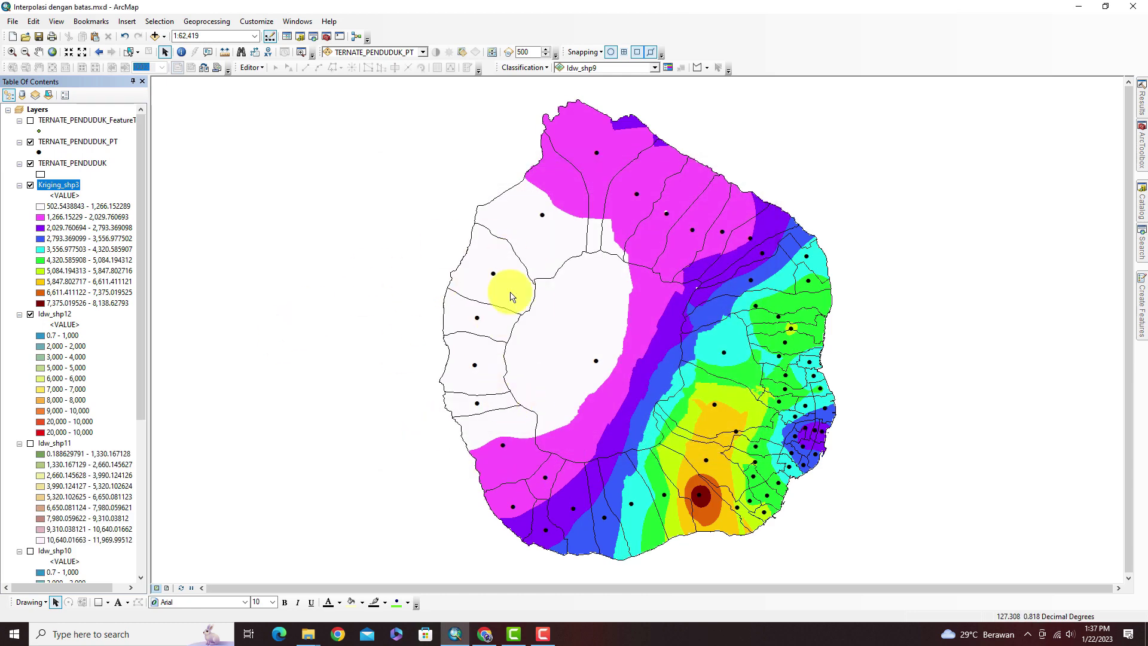